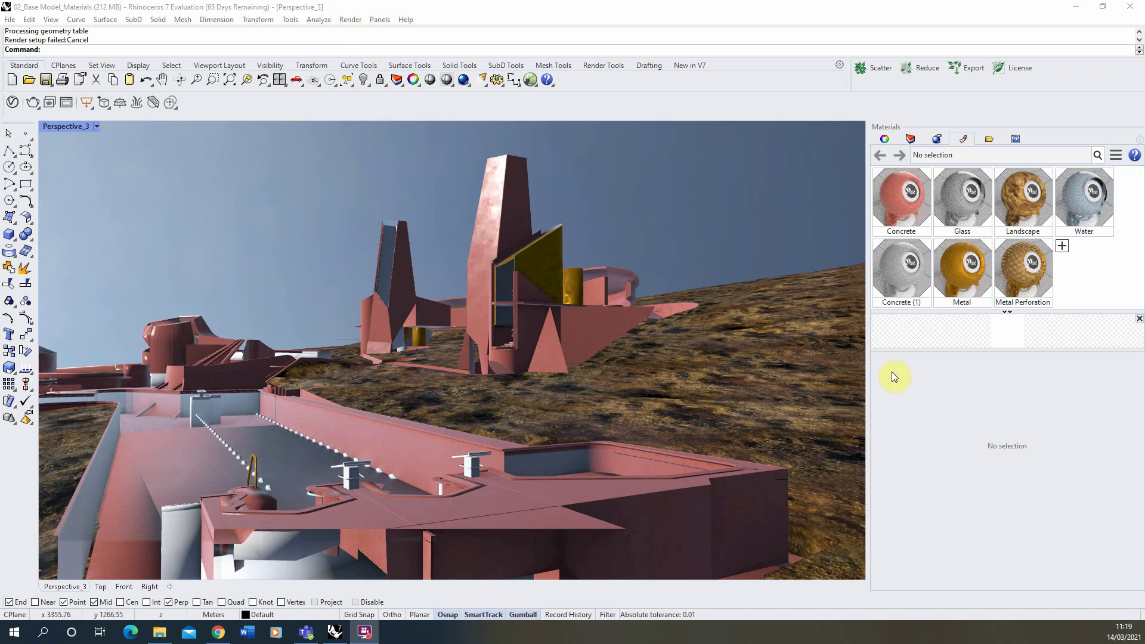
# Step: Start a Rhino Render of the active Perspective view at 800 x 450
pyautogui.click(349, 20)
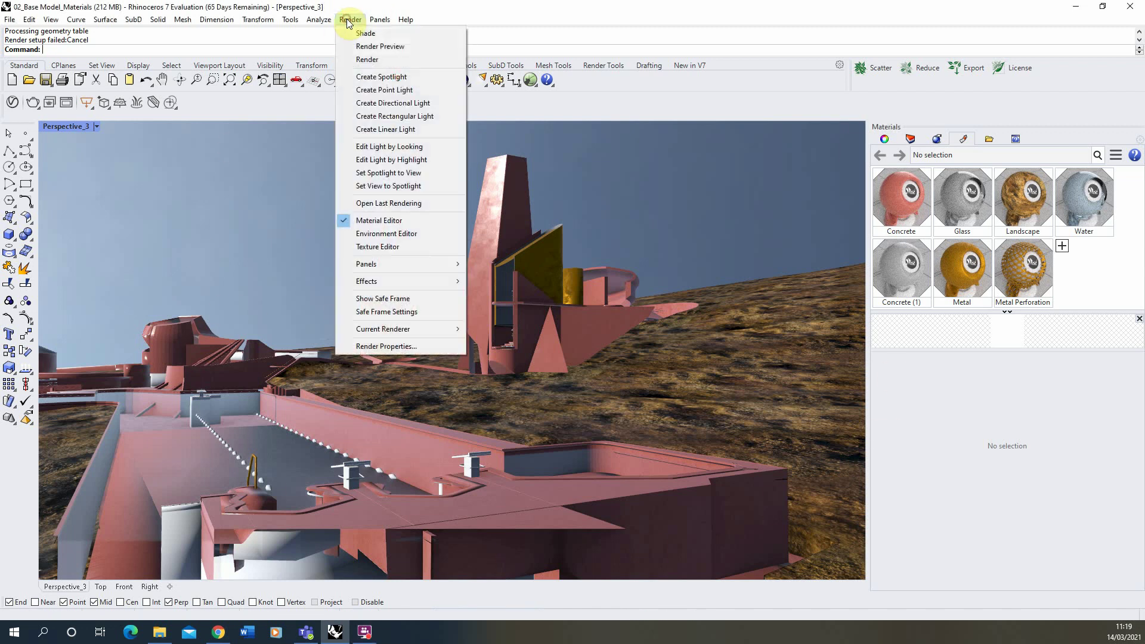
pyautogui.click(383, 62)
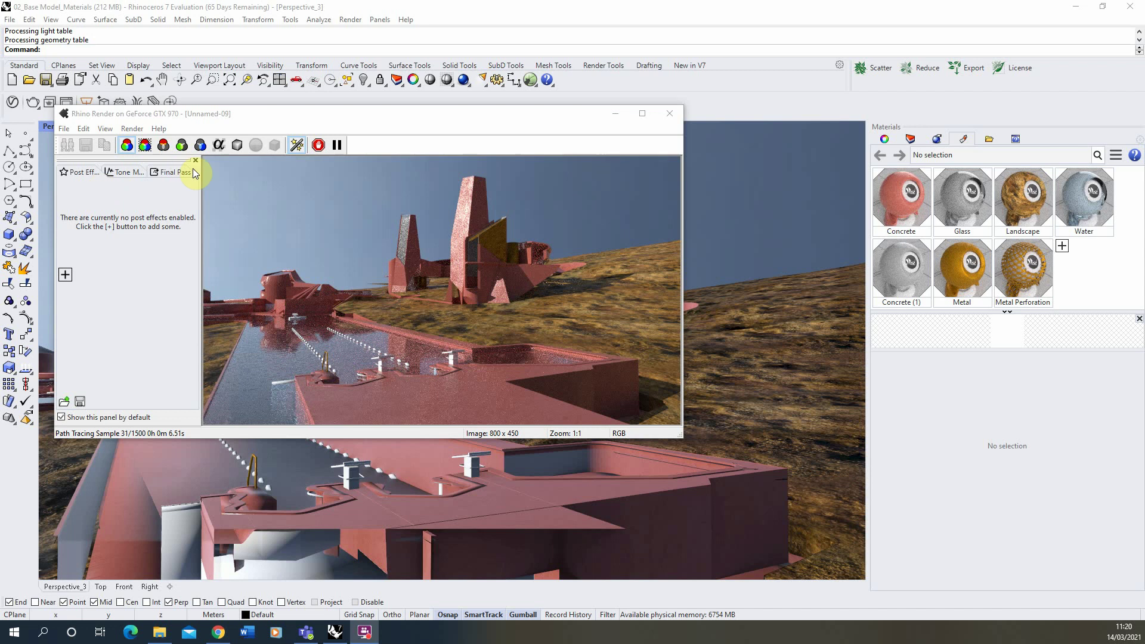
pyautogui.click(141, 132)
pyautogui.moveTo(104, 131)
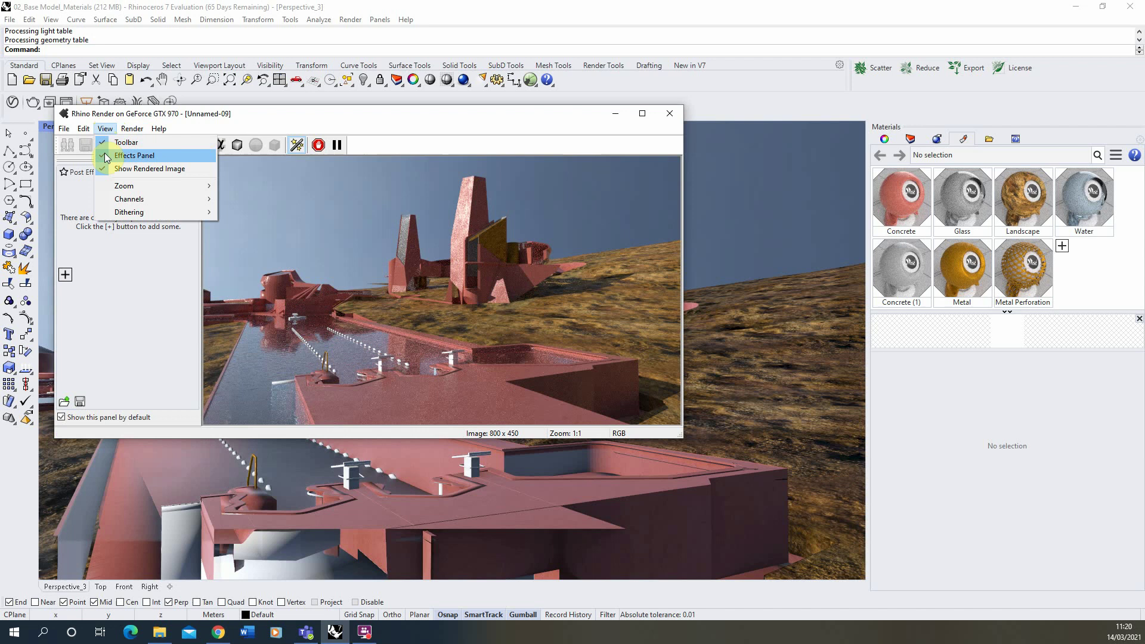
pyautogui.click(129, 156)
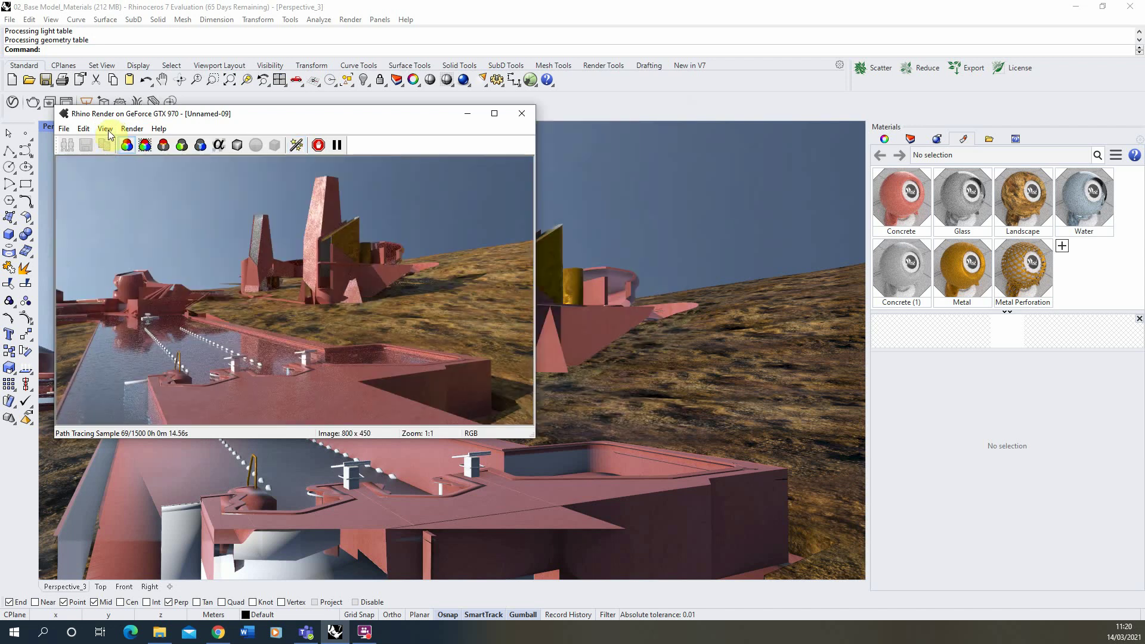
pyautogui.click(105, 129)
pyautogui.click(122, 156)
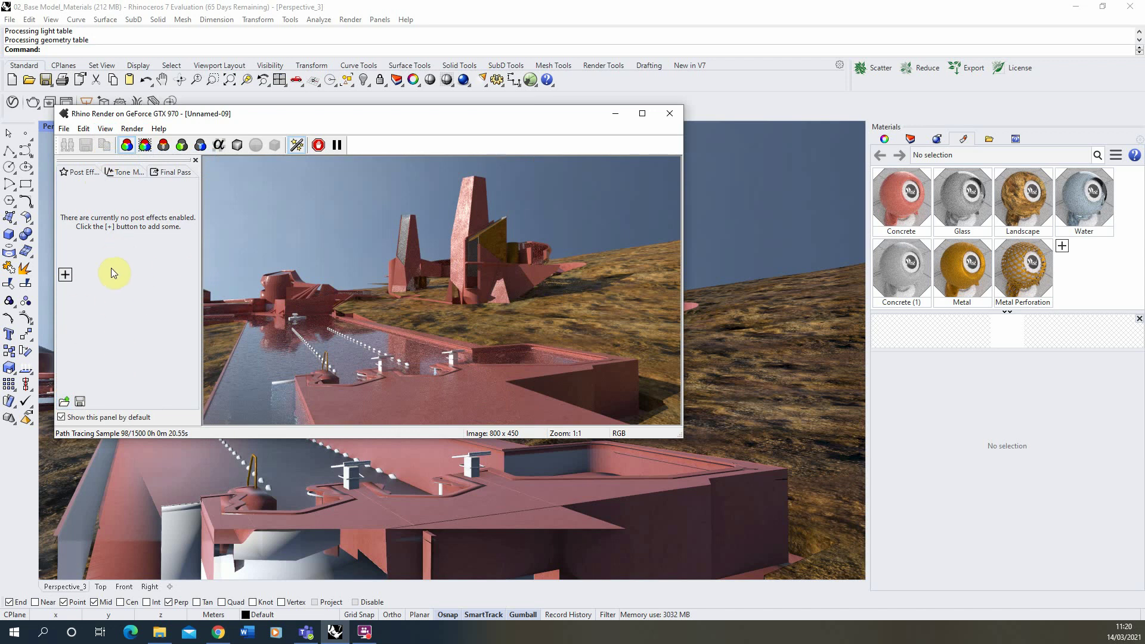
# Step: Add a Fog post effect to the render and raise its Strength slider to 100%
pyautogui.click(66, 274)
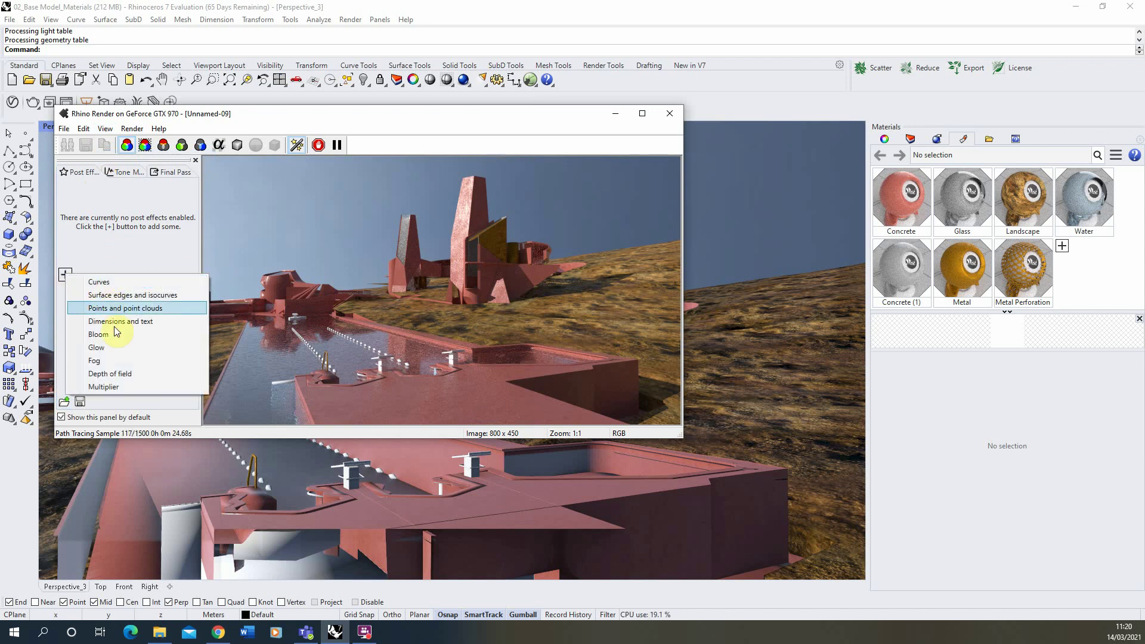
pyautogui.click(120, 361)
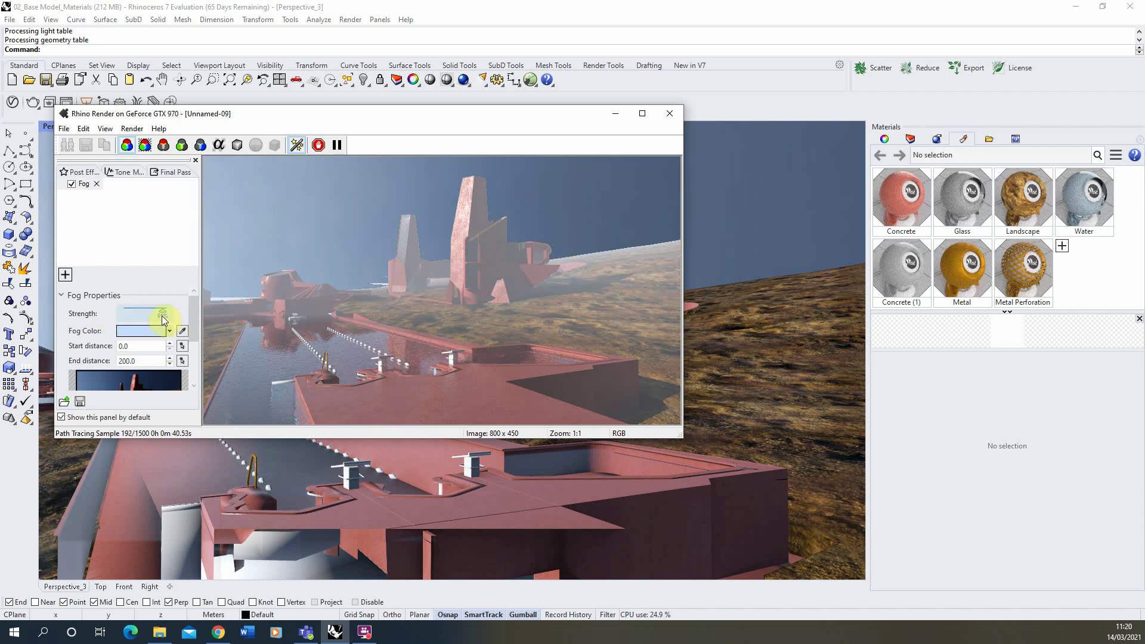
pyautogui.moveTo(162, 317)
pyautogui.mouseDown()
pyautogui.moveTo(175, 318)
pyautogui.moveTo(146, 322)
pyautogui.moveTo(154, 313)
pyautogui.mouseUp()
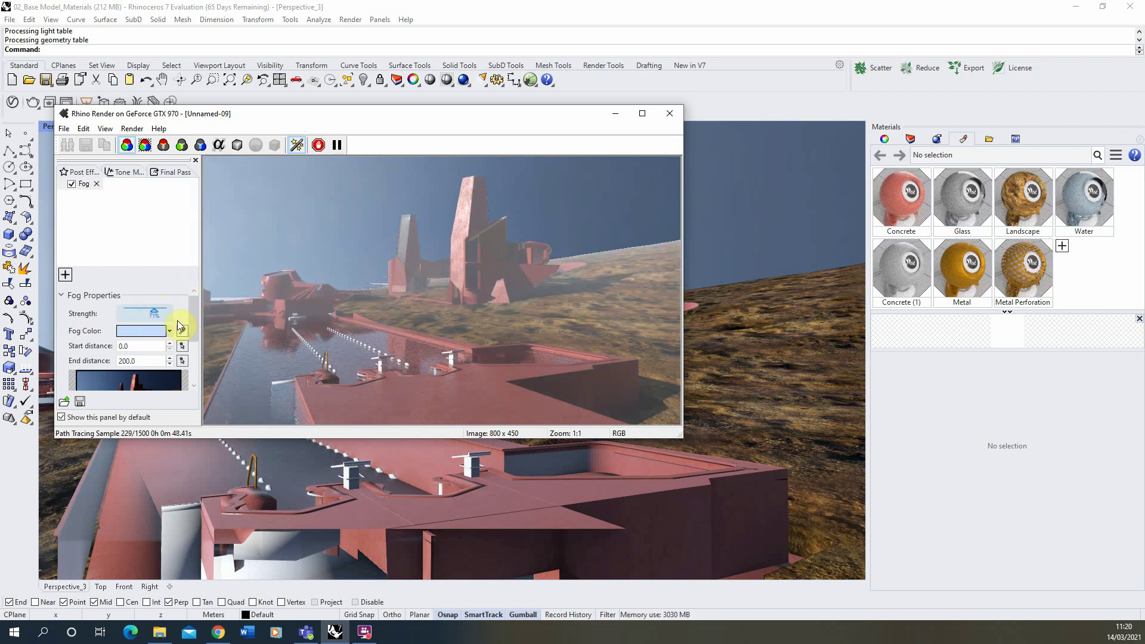
# Step: Try grey and then white as the fog colour in the Color Picker
pyautogui.click(170, 331)
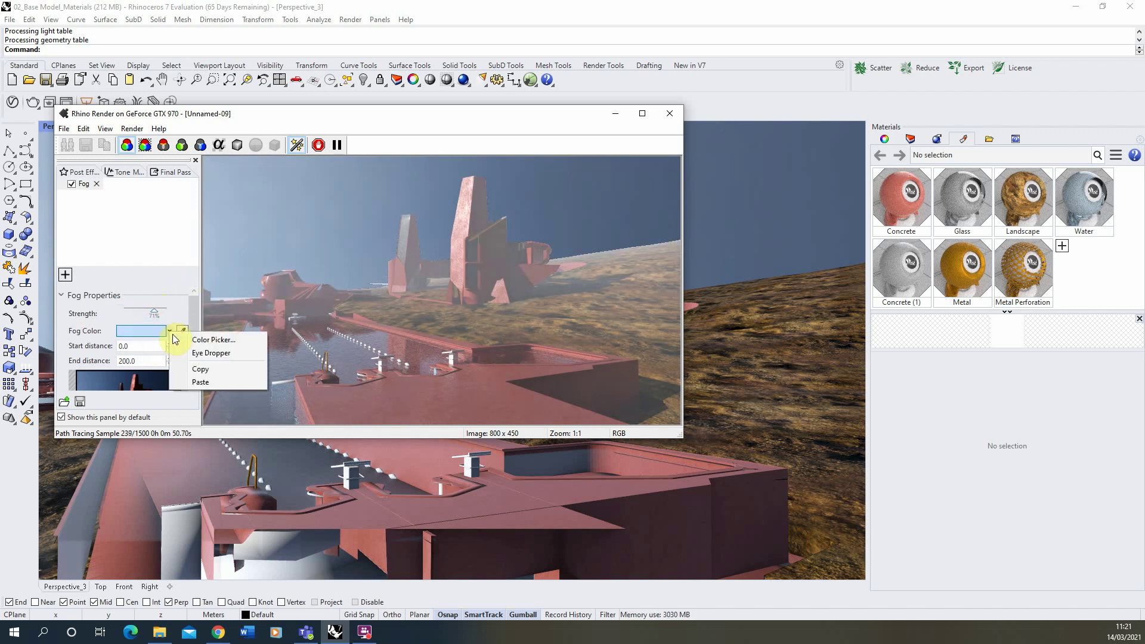
pyautogui.click(207, 339)
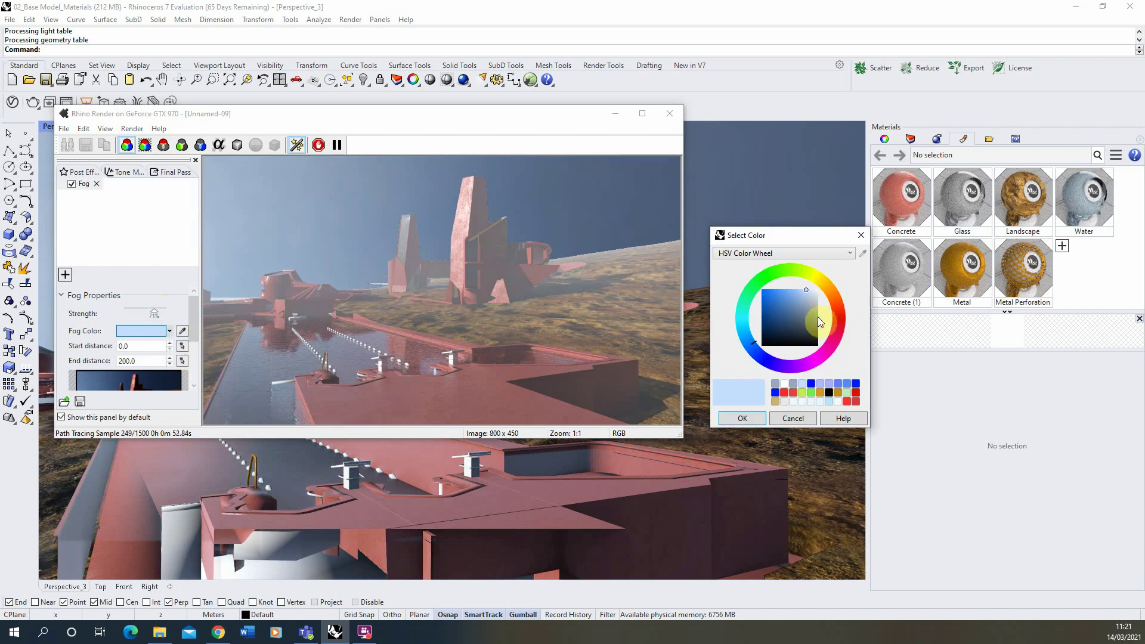
pyautogui.moveTo(823, 313); pyautogui.dragTo(829, 302)
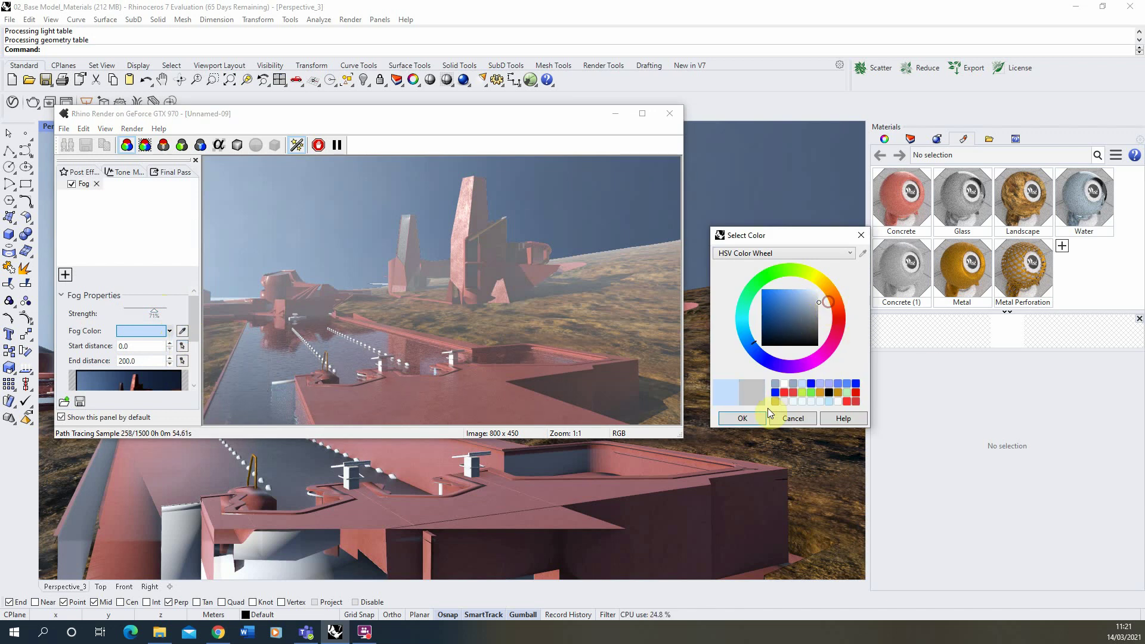
pyautogui.click(752, 416)
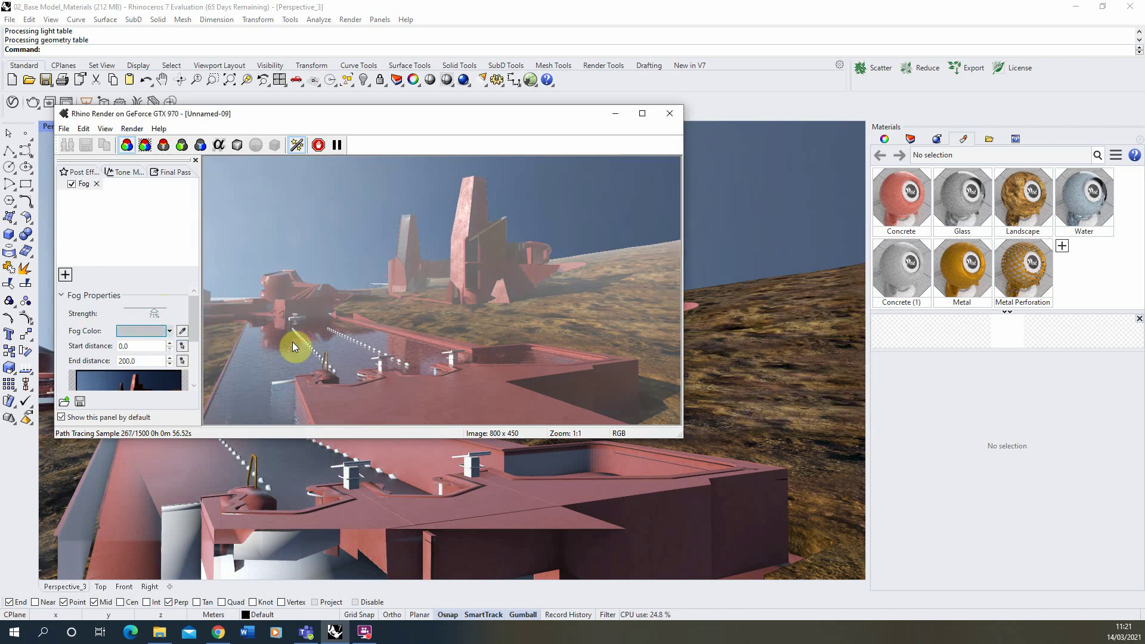
pyautogui.click(169, 331)
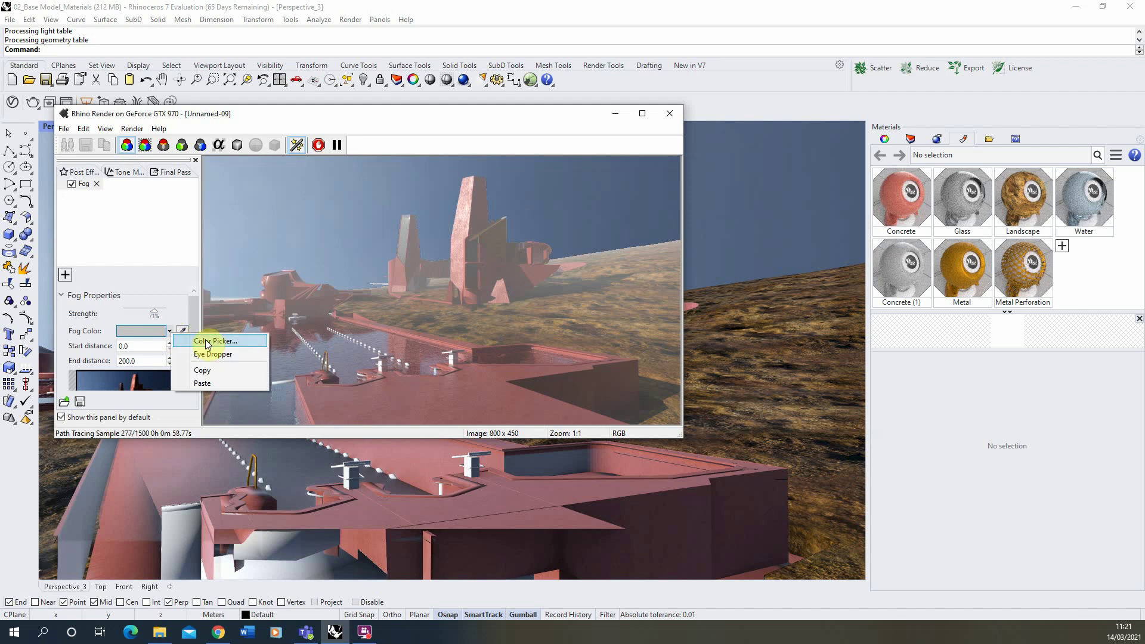
pyautogui.click(209, 342)
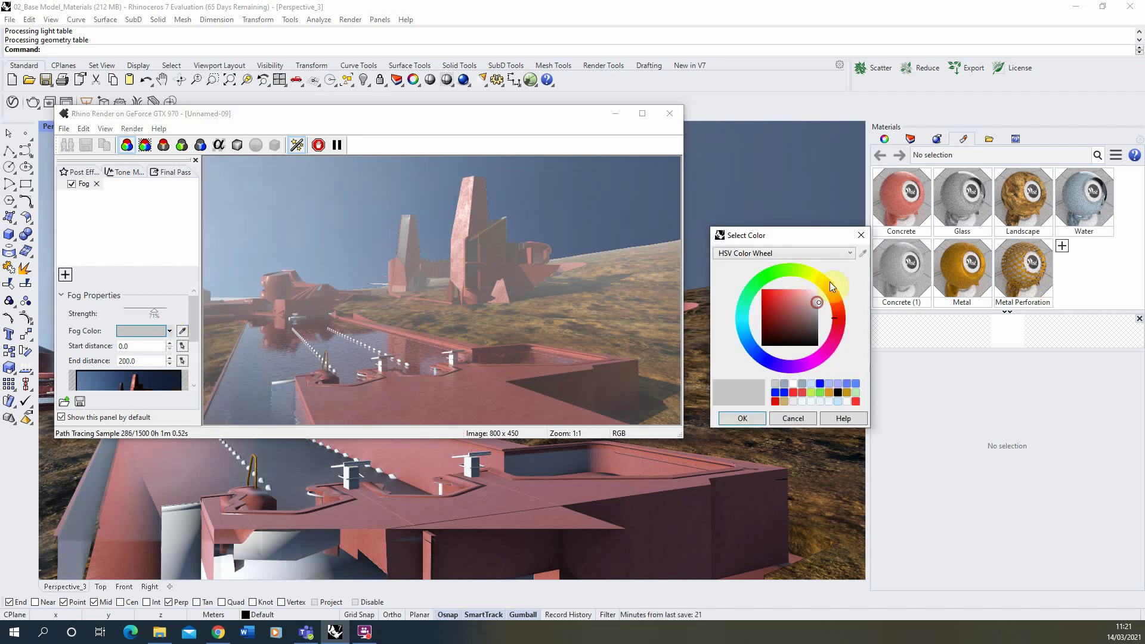
pyautogui.moveTo(832, 287); pyautogui.dragTo(831, 278)
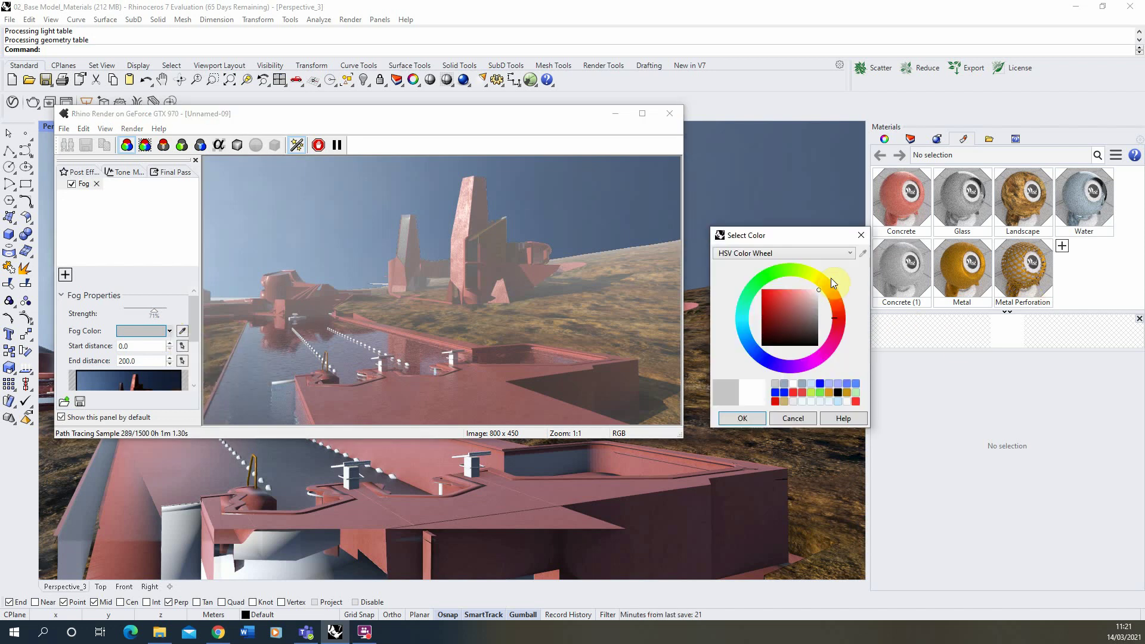
pyautogui.click(746, 419)
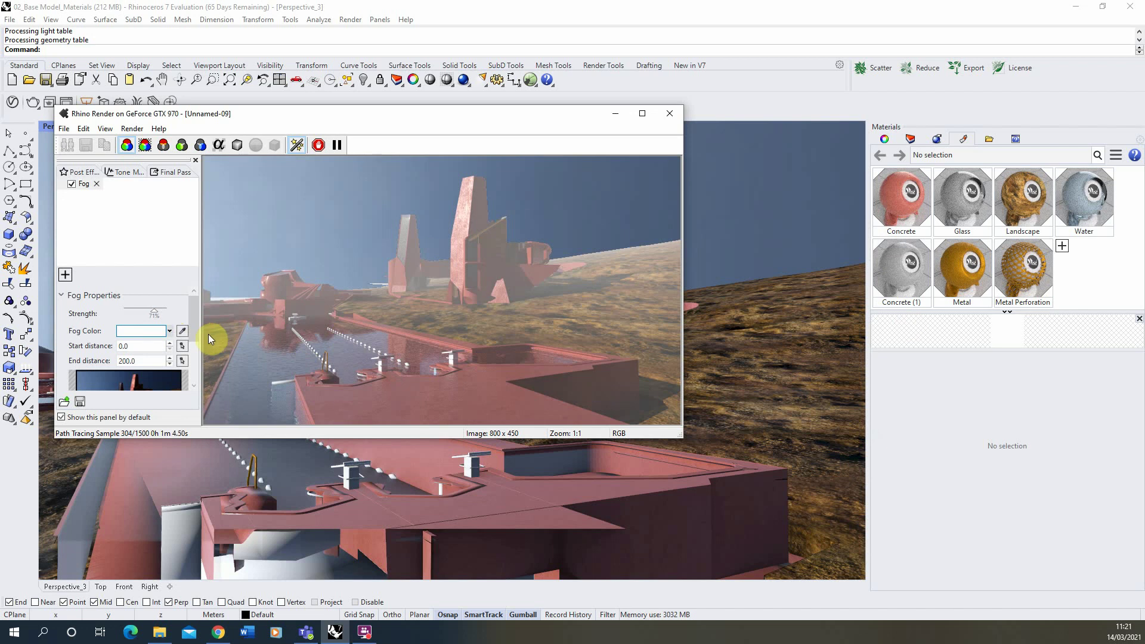
# Step: Set the fog colour to a light blue sampled from the render's sky with the eyedropper
pyautogui.click(169, 331)
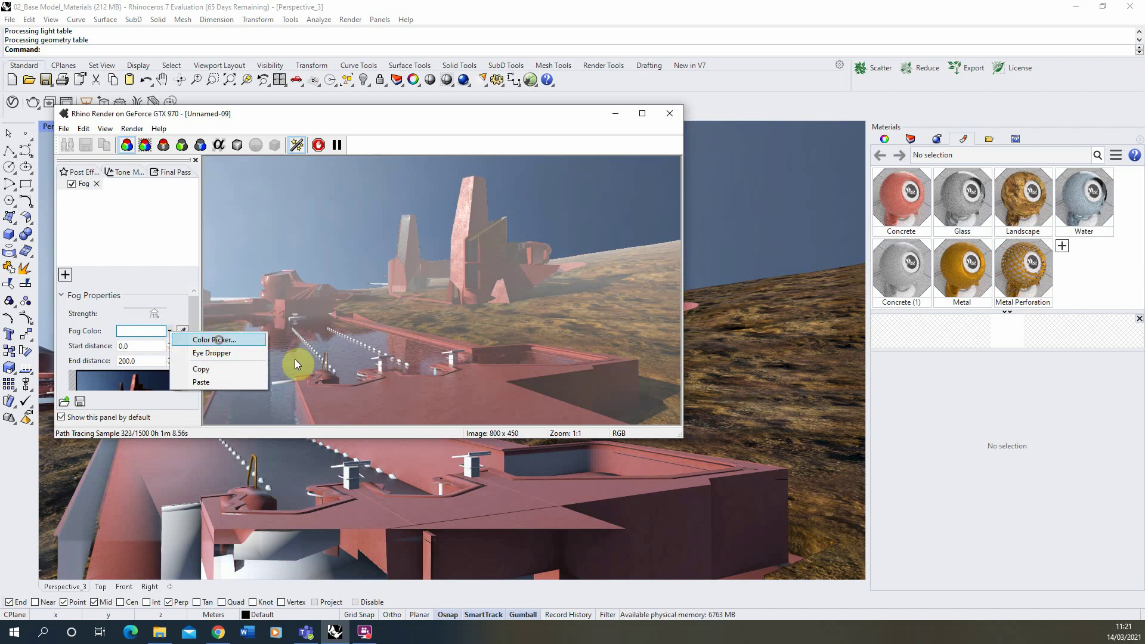
pyautogui.click(216, 339)
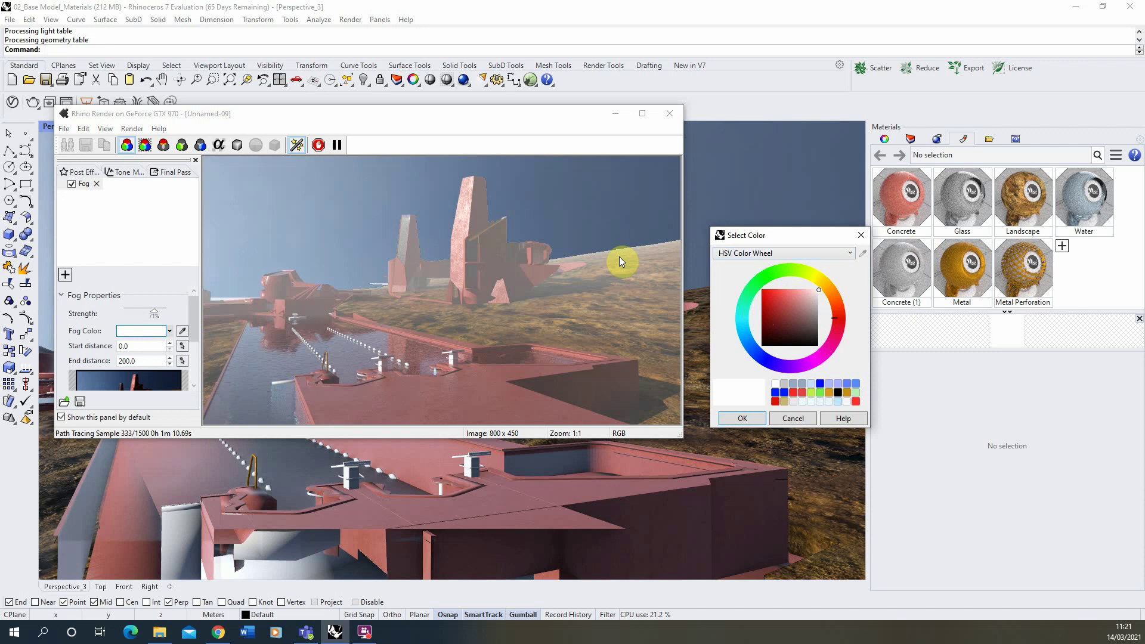
pyautogui.moveTo(773, 238); pyautogui.dragTo(759, 243)
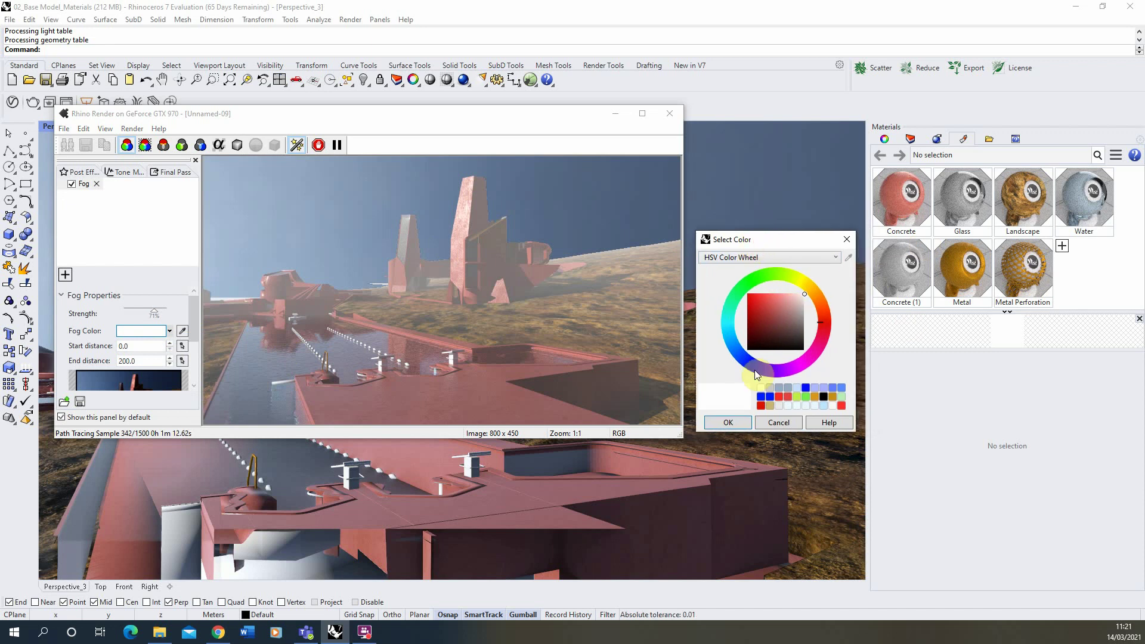
pyautogui.click(849, 261)
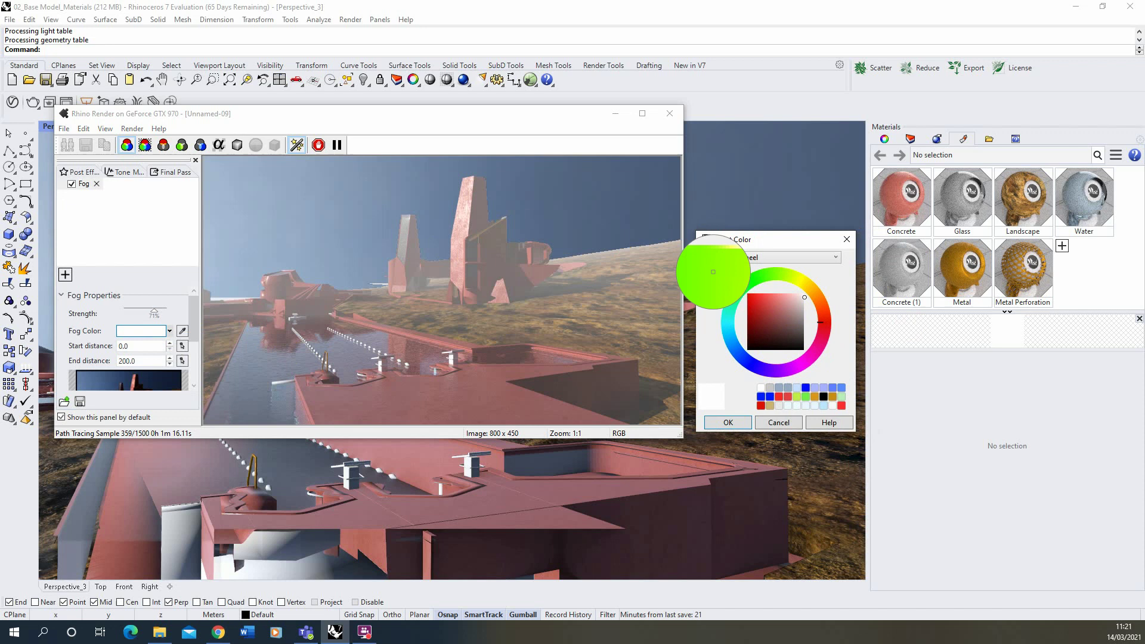
pyautogui.click(217, 221)
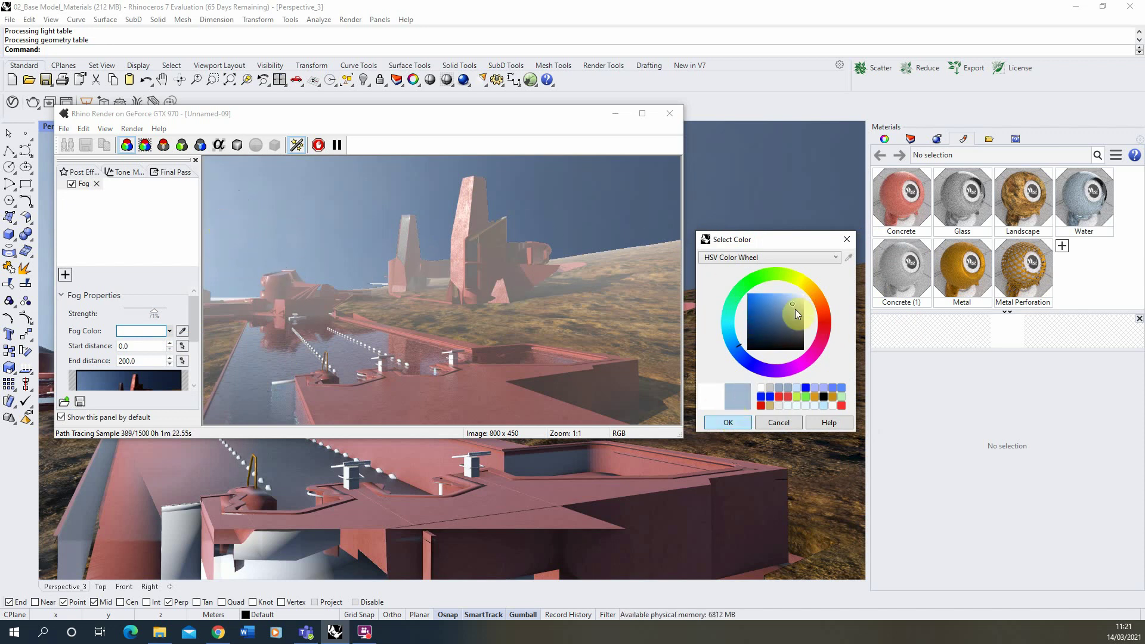
pyautogui.moveTo(794, 303); pyautogui.dragTo(792, 294)
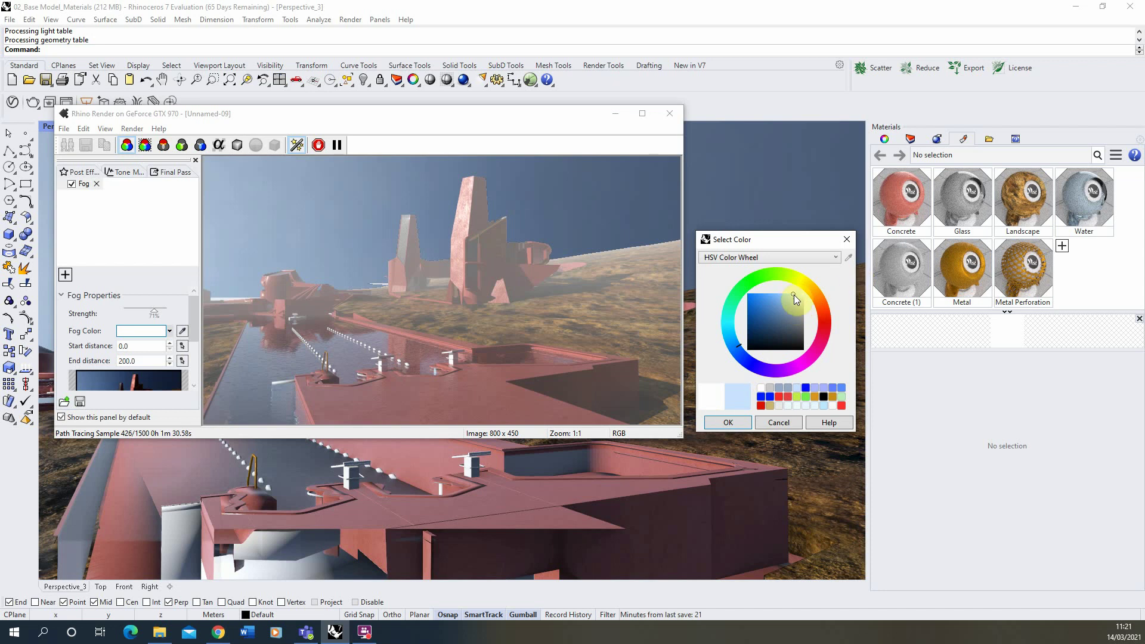
pyautogui.click(728, 425)
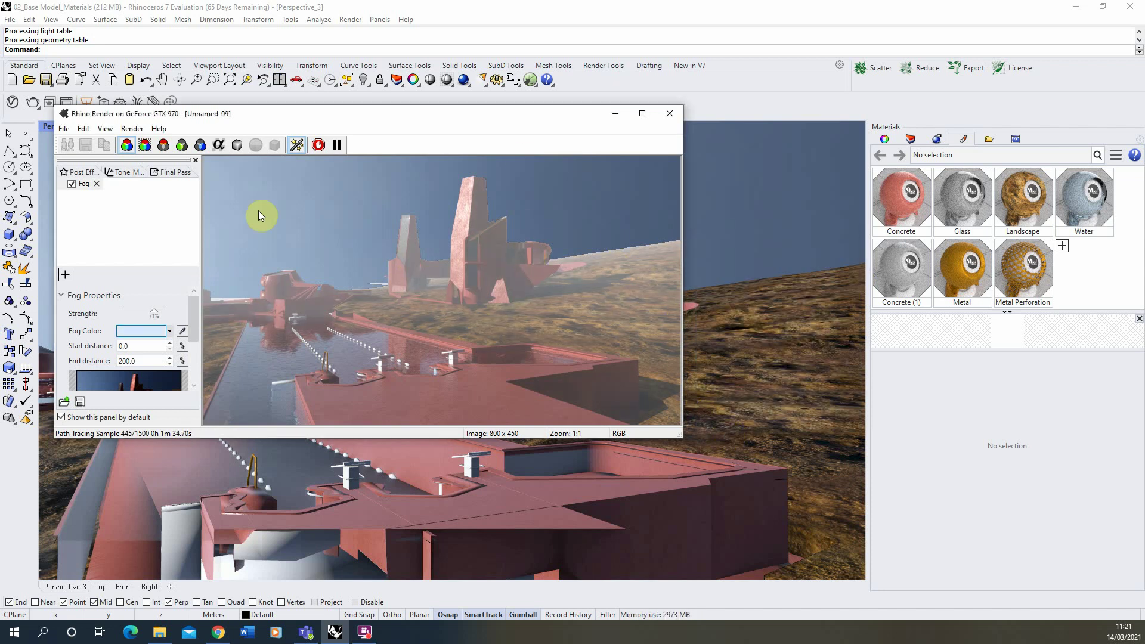
# Step: Try fog end distances of 100 and then 10
pyautogui.click(122, 360)
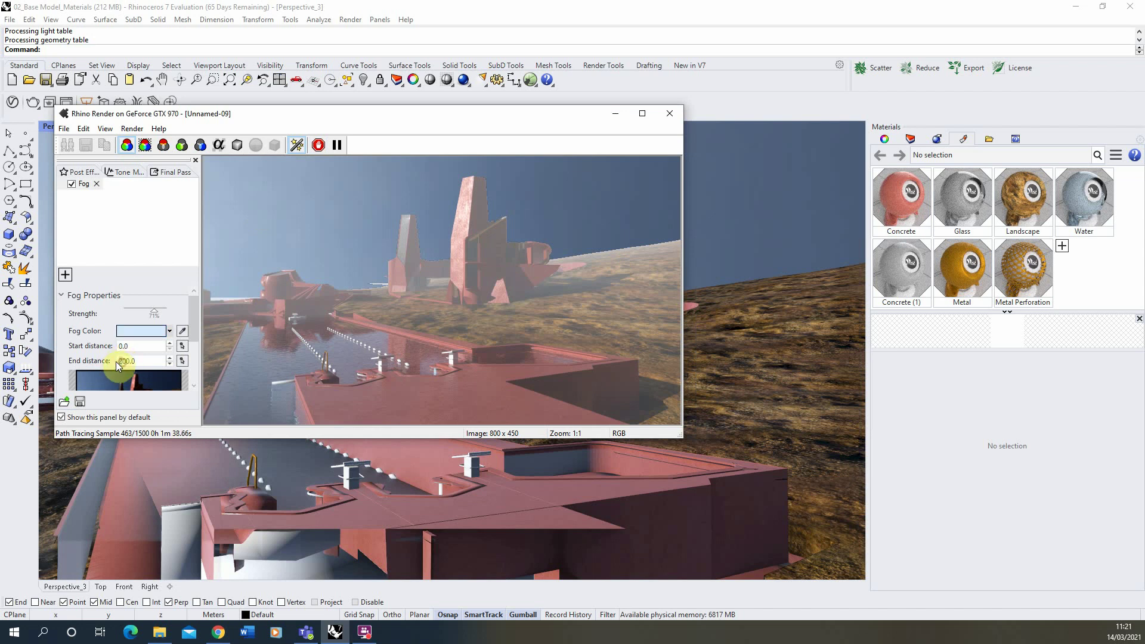
pyautogui.doubleClick(138, 362)
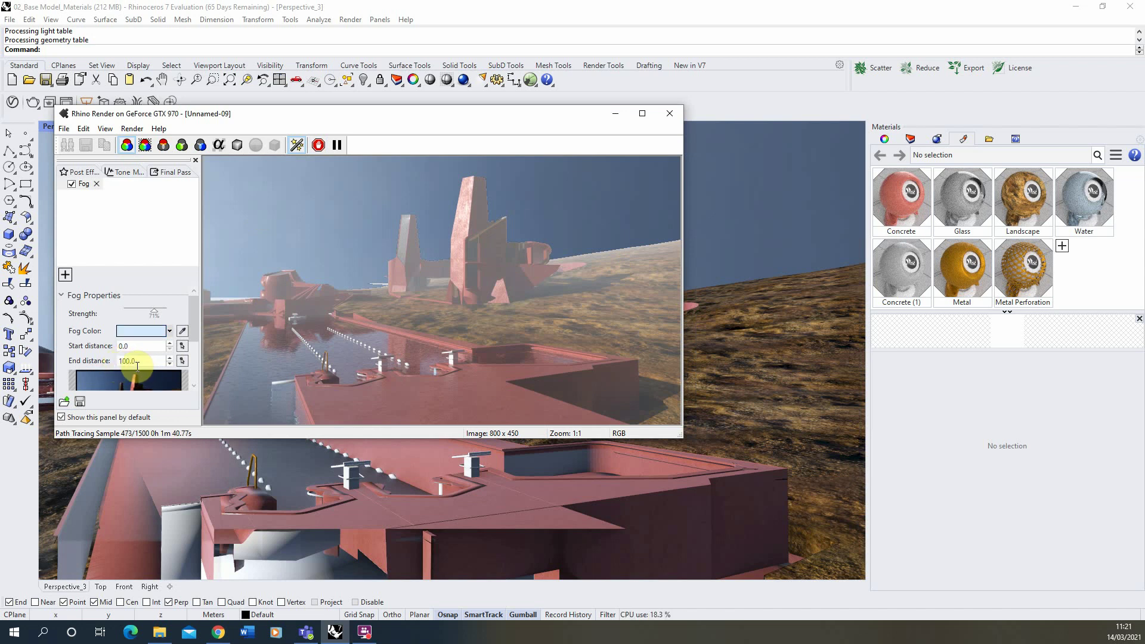
pyautogui.write('100.0')
pyautogui.click(129, 361)
pyautogui.press('BackSpace')
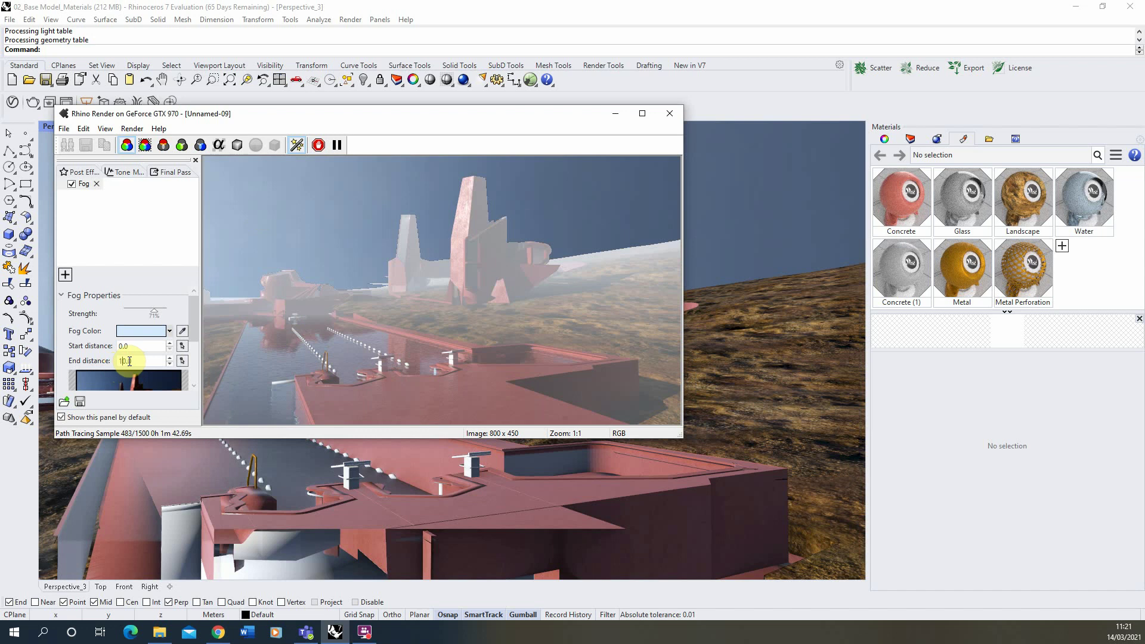
pyautogui.click(127, 346)
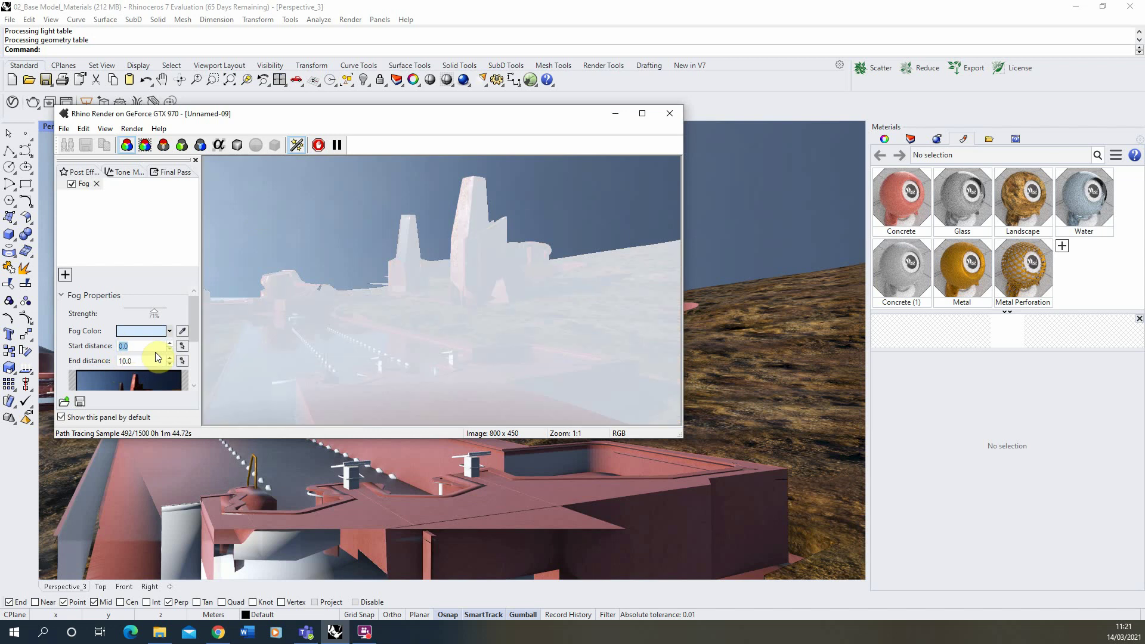
# Step: Change the fog end distance to 400, keeping start distance at 0.0
pyautogui.click(125, 361)
pyautogui.click(122, 361)
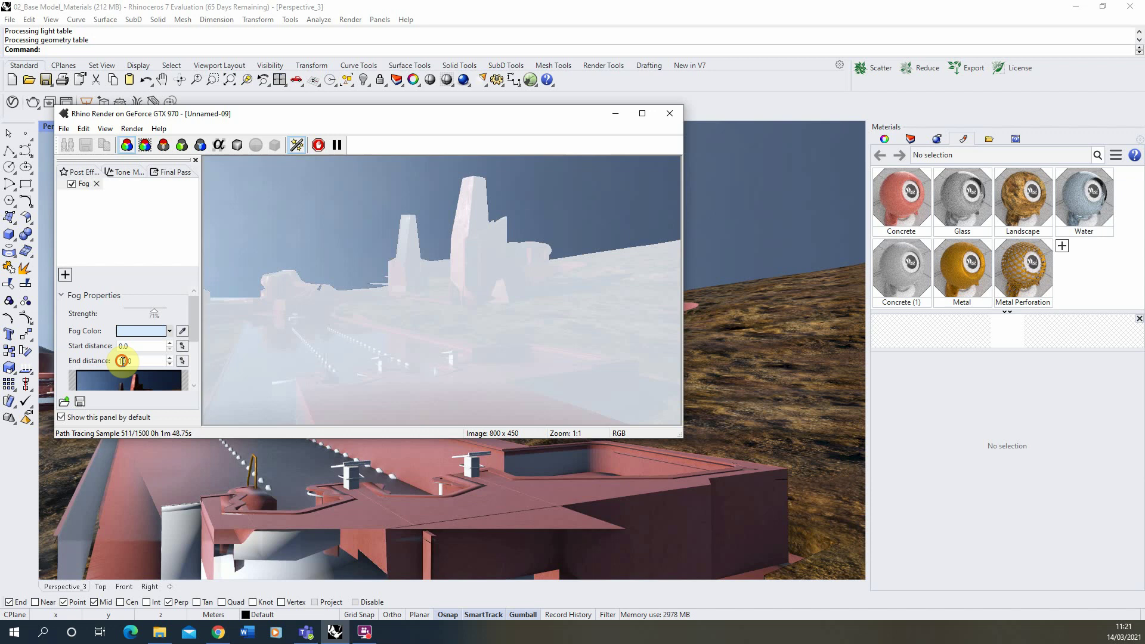
pyautogui.press('BackSpace')
pyautogui.write('40')
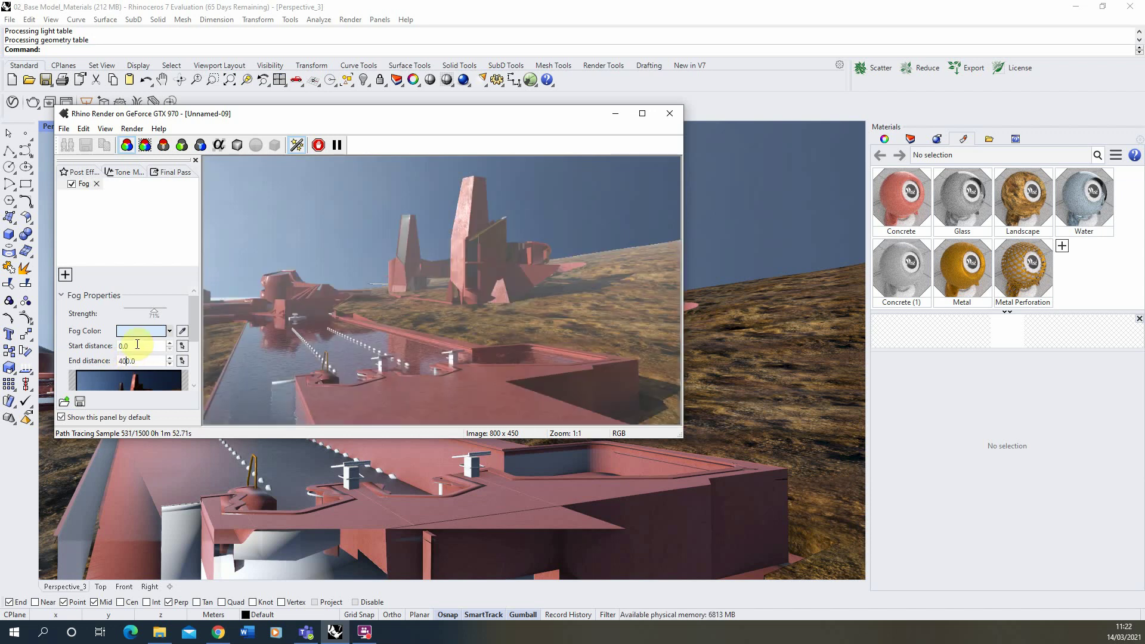
pyautogui.doubleClick(137, 346)
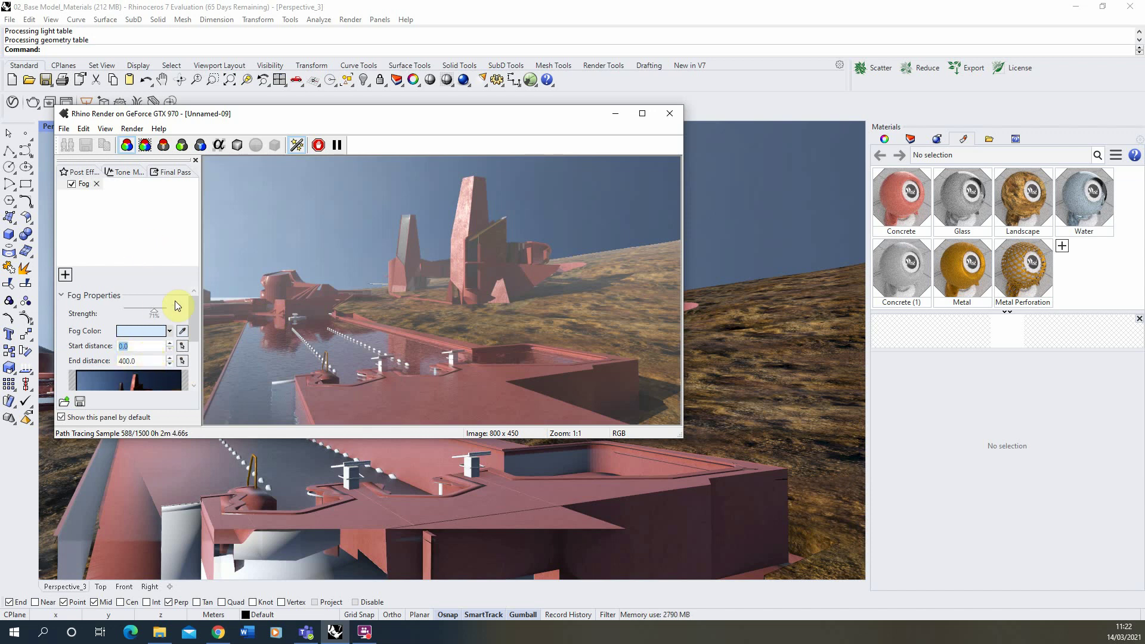
# Step: Use Pick Area on the render and set the fog end distance to 200
pyautogui.moveTo(195, 318); pyautogui.dragTo(195, 359)
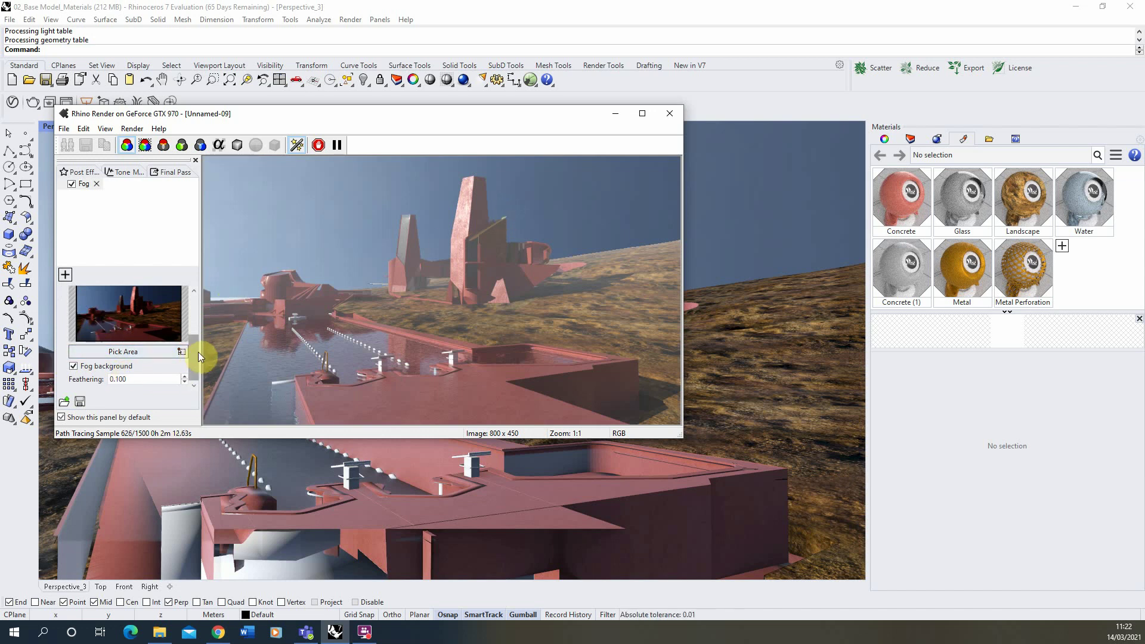
pyautogui.click(122, 351)
pyautogui.moveTo(196, 367); pyautogui.dragTo(198, 322)
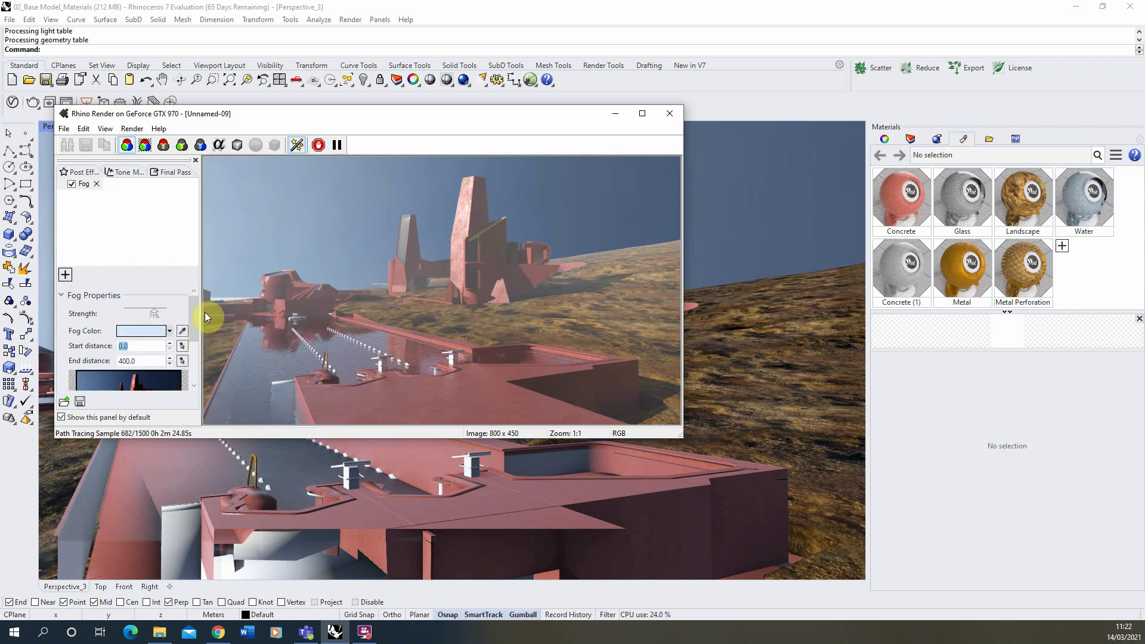
pyautogui.doubleClick(119, 361)
pyautogui.click(122, 360)
pyautogui.write('200')
pyautogui.hotkey('shift', 'Tab')
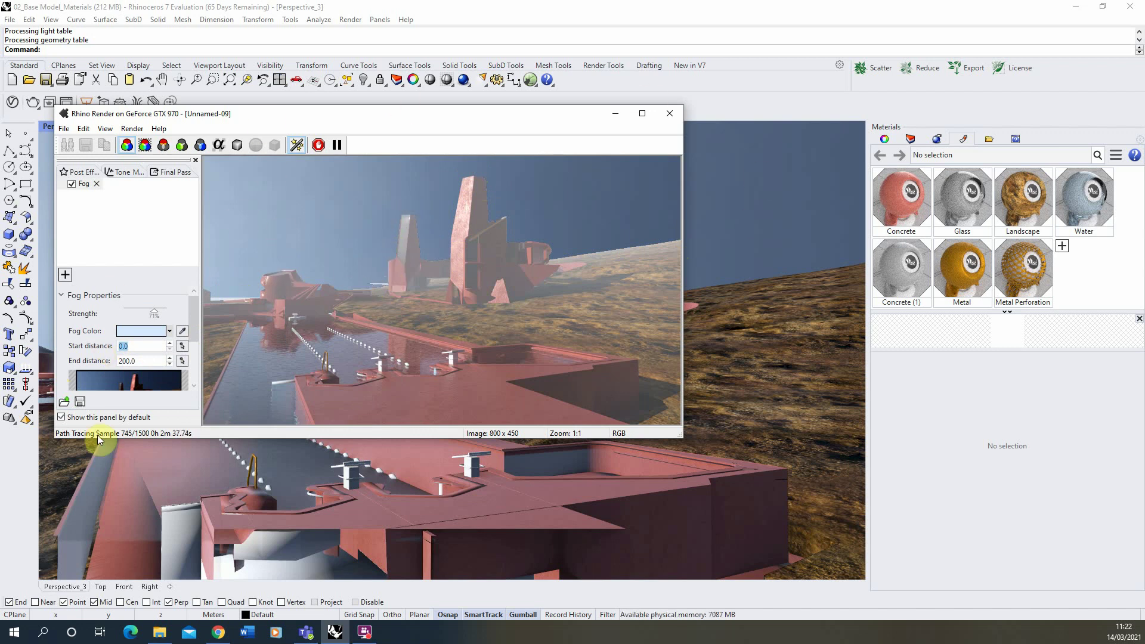
# Step: Stop the render at 754 samples and minimize the render window to reach the viewport
pyautogui.click(318, 145)
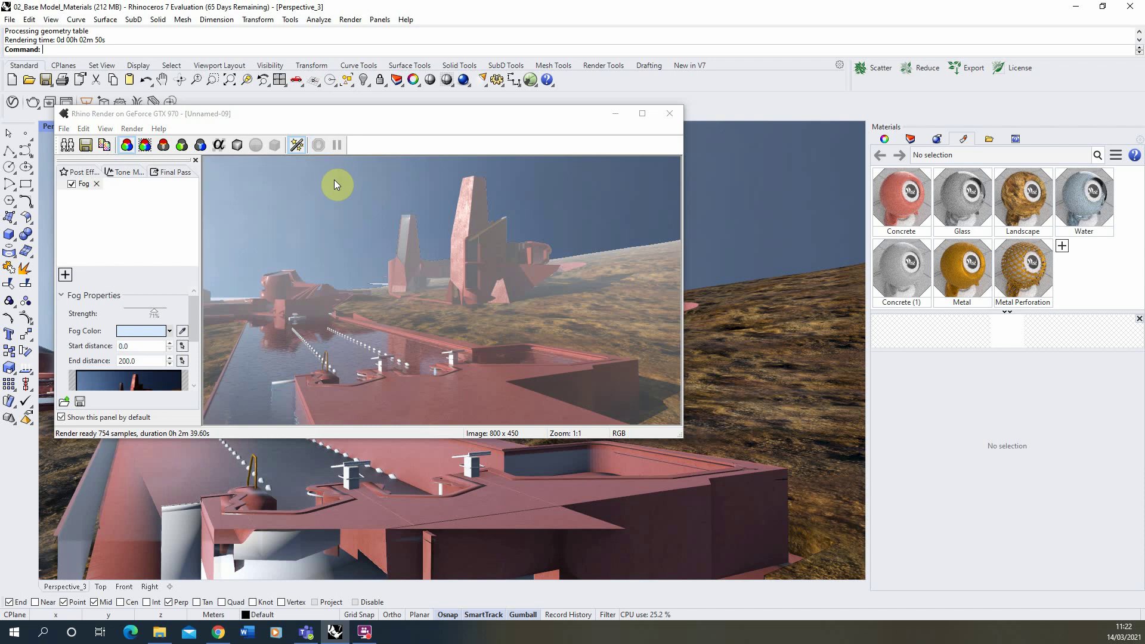
pyautogui.click(616, 114)
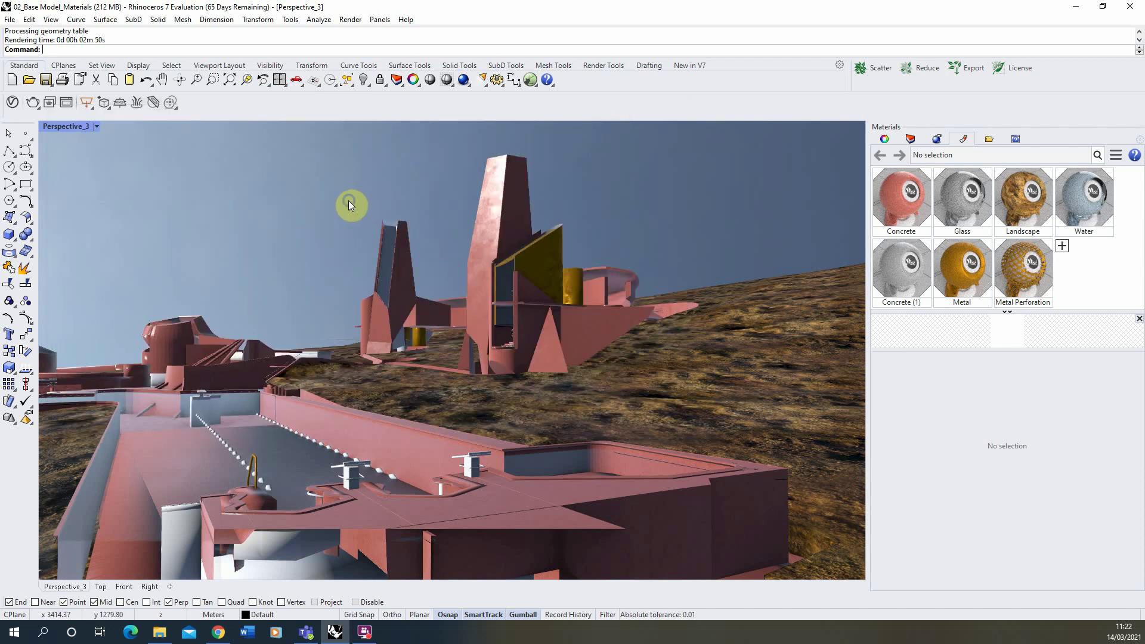
pyautogui.moveTo(350, 225); pyautogui.dragTo(375, 353, button='right')
pyautogui.scroll(-8, 426, 386)
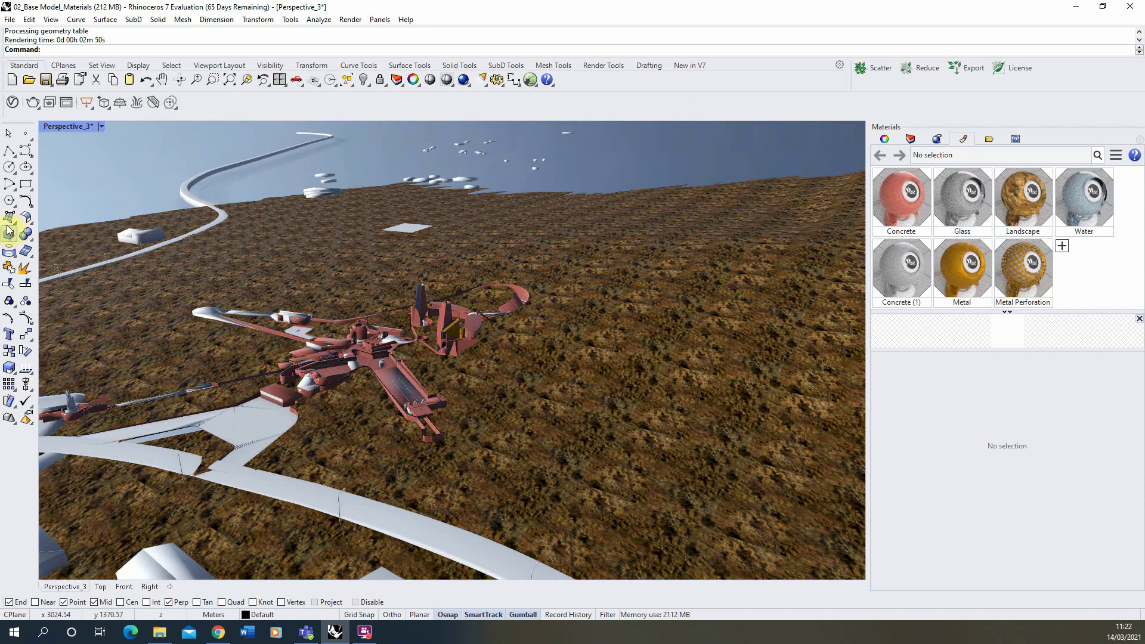
# Step: Draw a large vertical plane beyond the site from a wide base edge and tall height, then select it
pyautogui.click(10, 218)
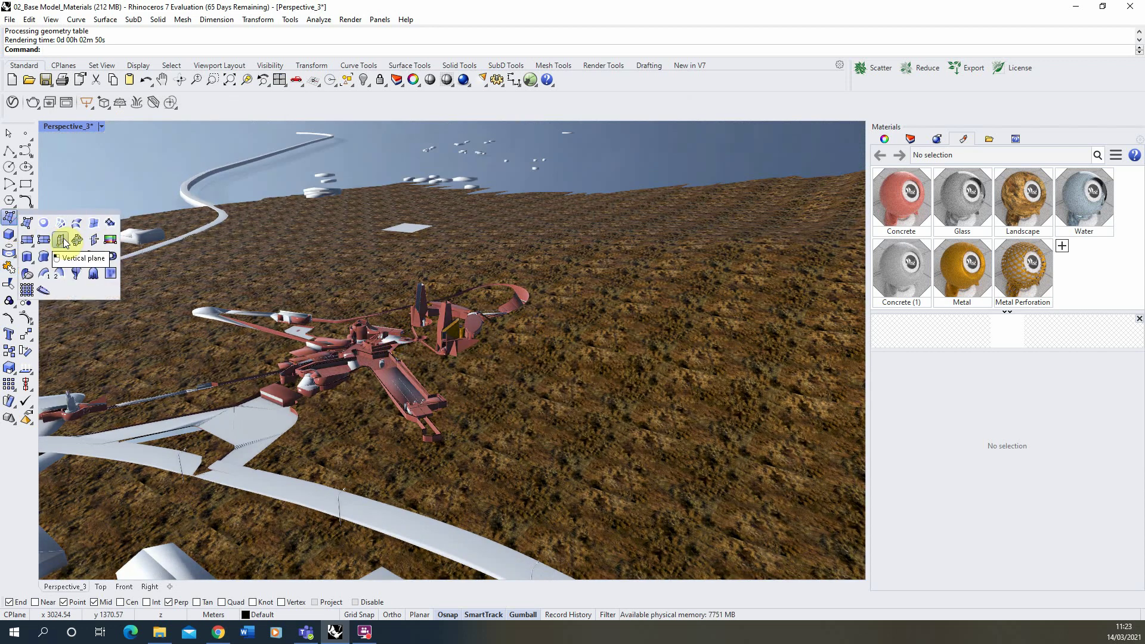
pyautogui.click(61, 240)
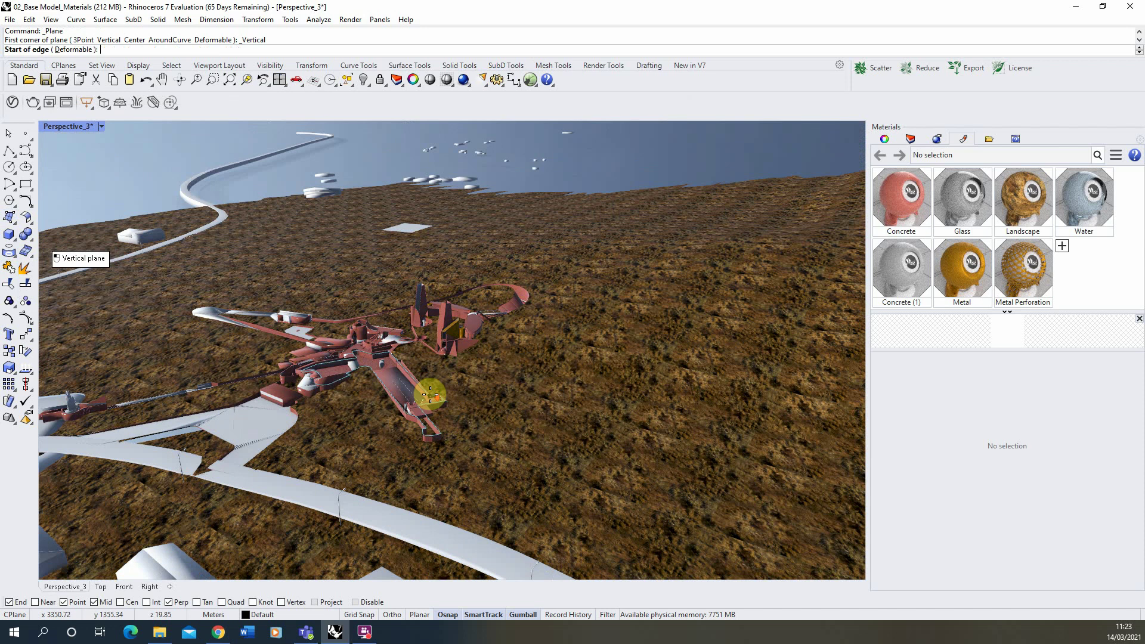
pyautogui.scroll(-2, 429, 395)
pyautogui.scroll(-1, 179, 186)
pyautogui.click(151, 189)
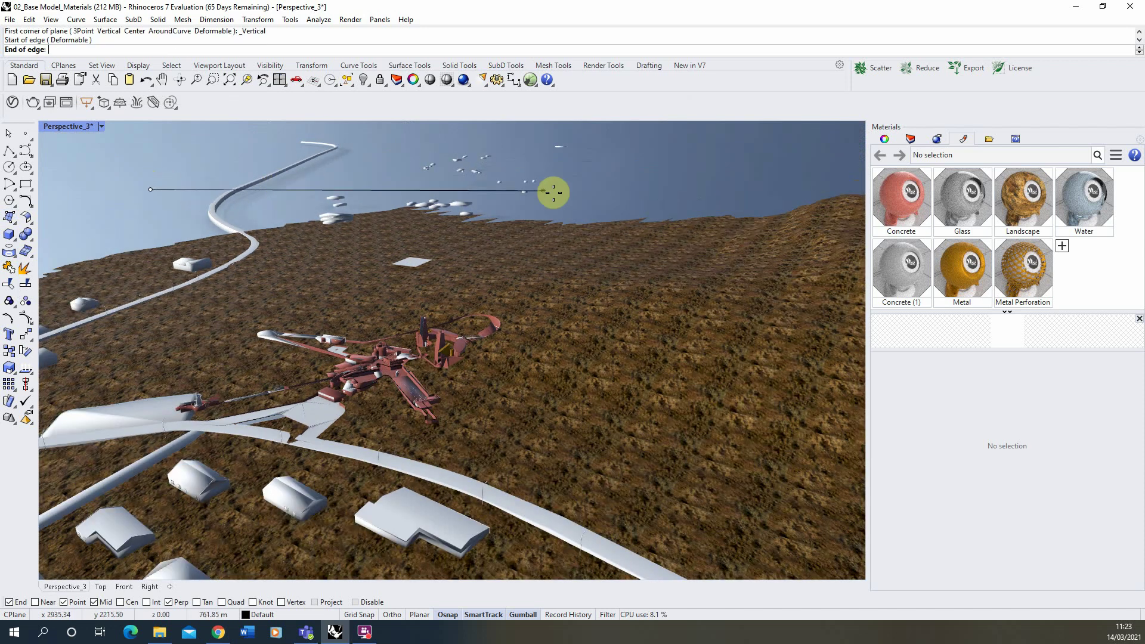
pyautogui.click(613, 191)
pyautogui.scroll(-1, 422, 438)
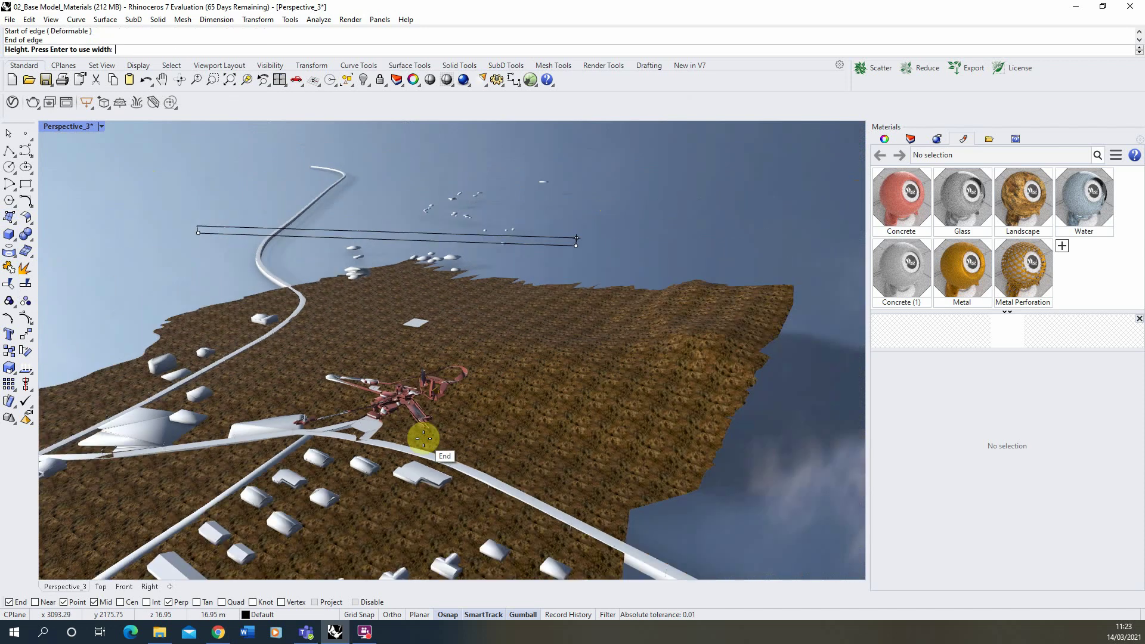
pyautogui.scroll(-2, 424, 438)
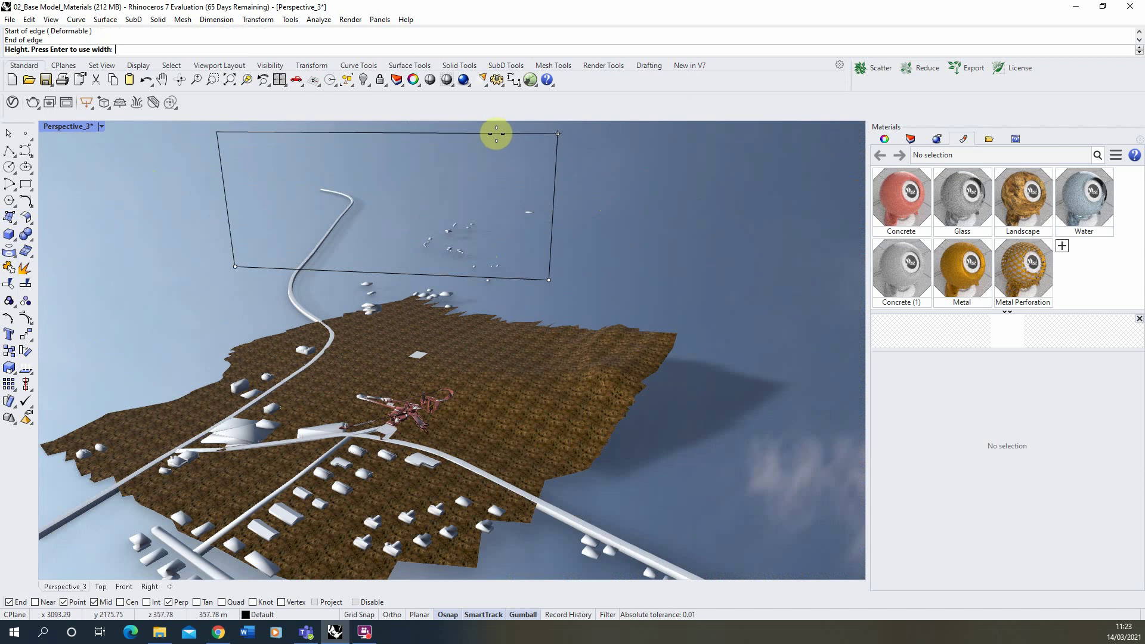
pyautogui.click(496, 138)
pyautogui.click(600, 255)
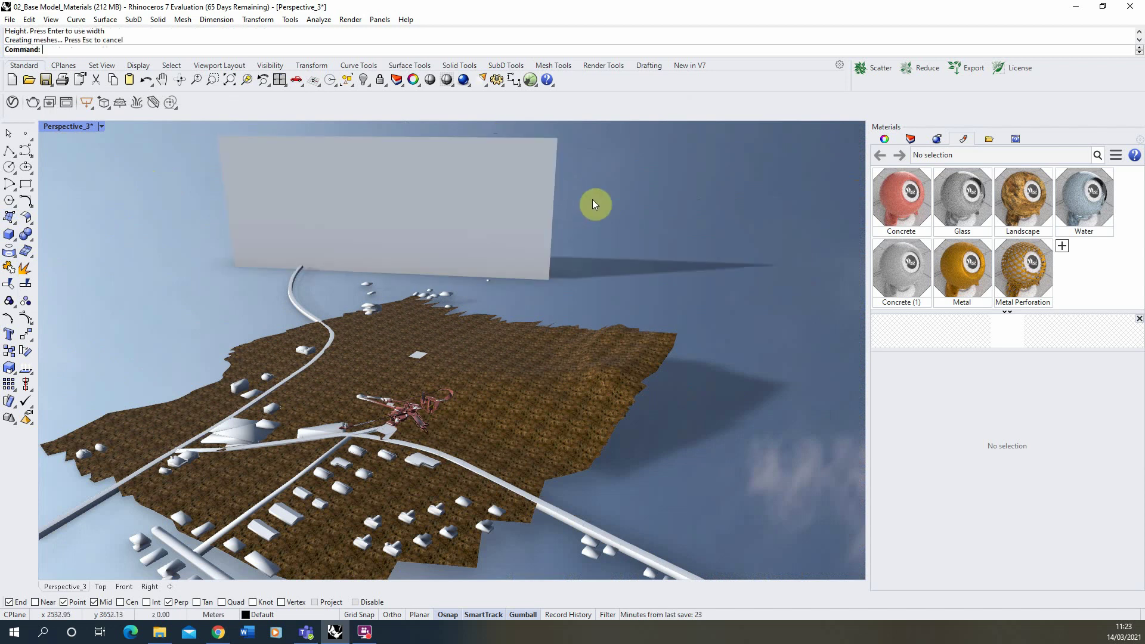
pyautogui.click(261, 204)
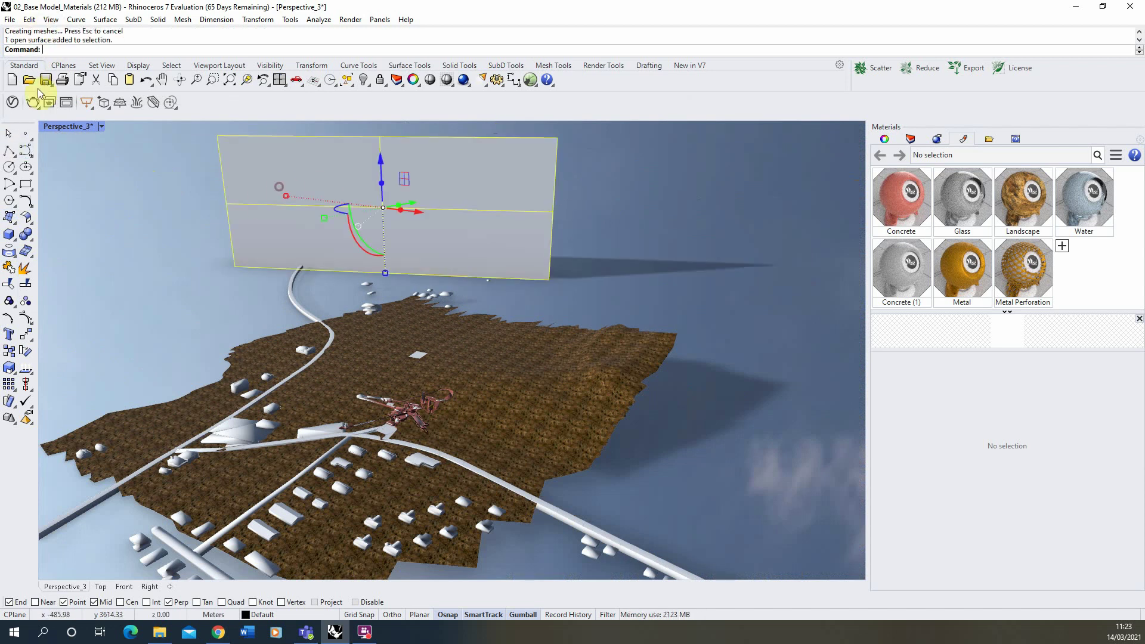
# Step: Restore the Perspective_3 view and drag the gumball to move the backdrop plane beyond the towers
pyautogui.click(51, 19)
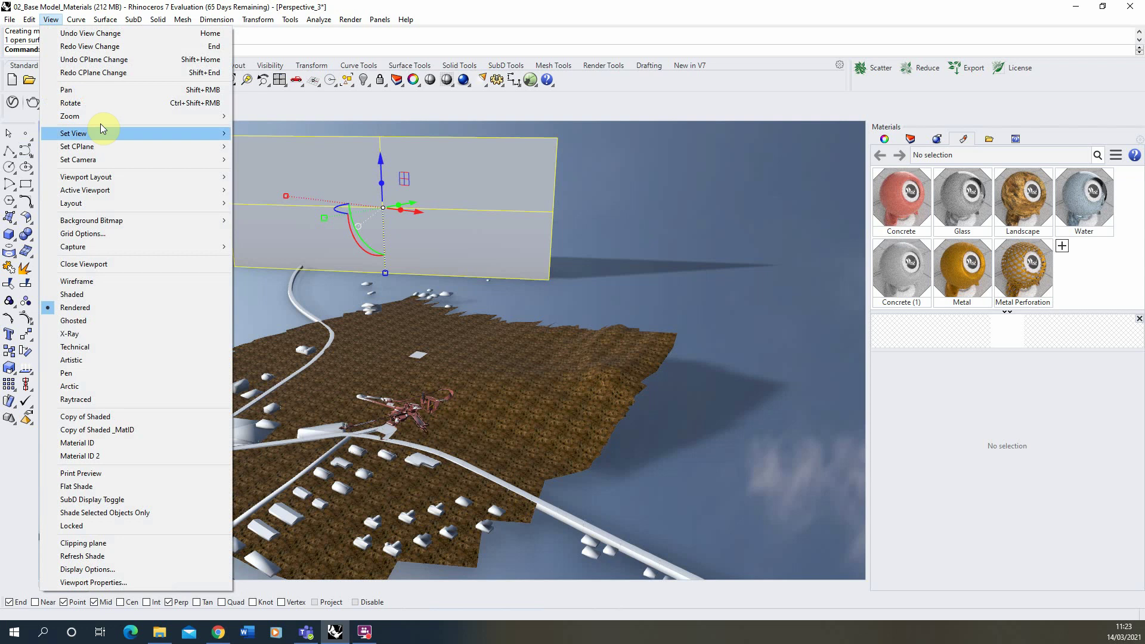
pyautogui.moveTo(125, 135)
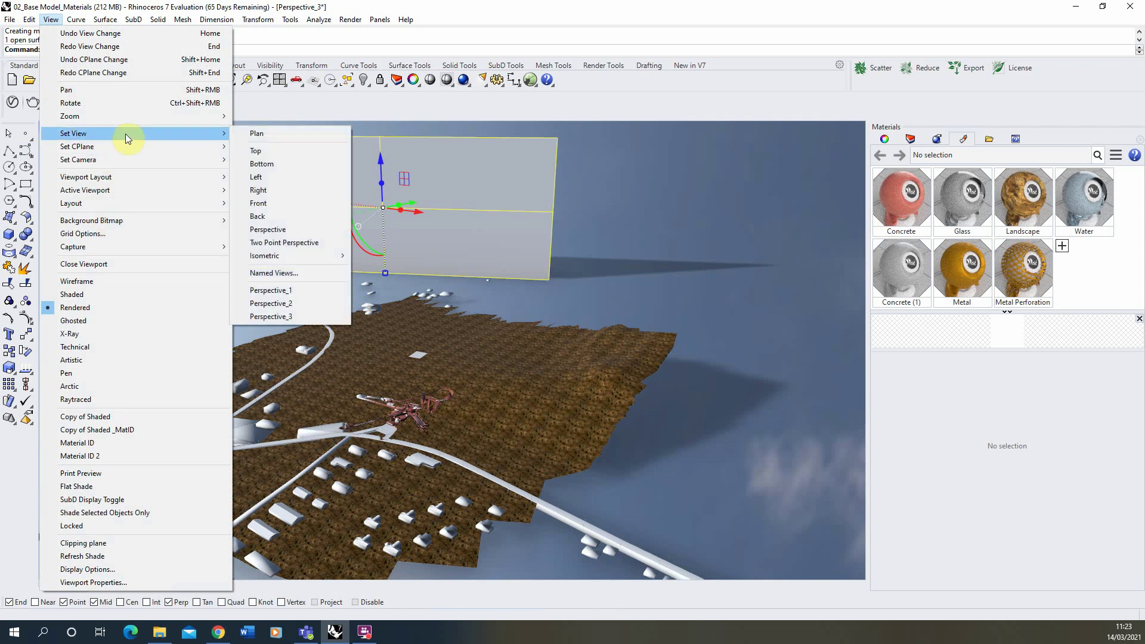
pyautogui.click(298, 320)
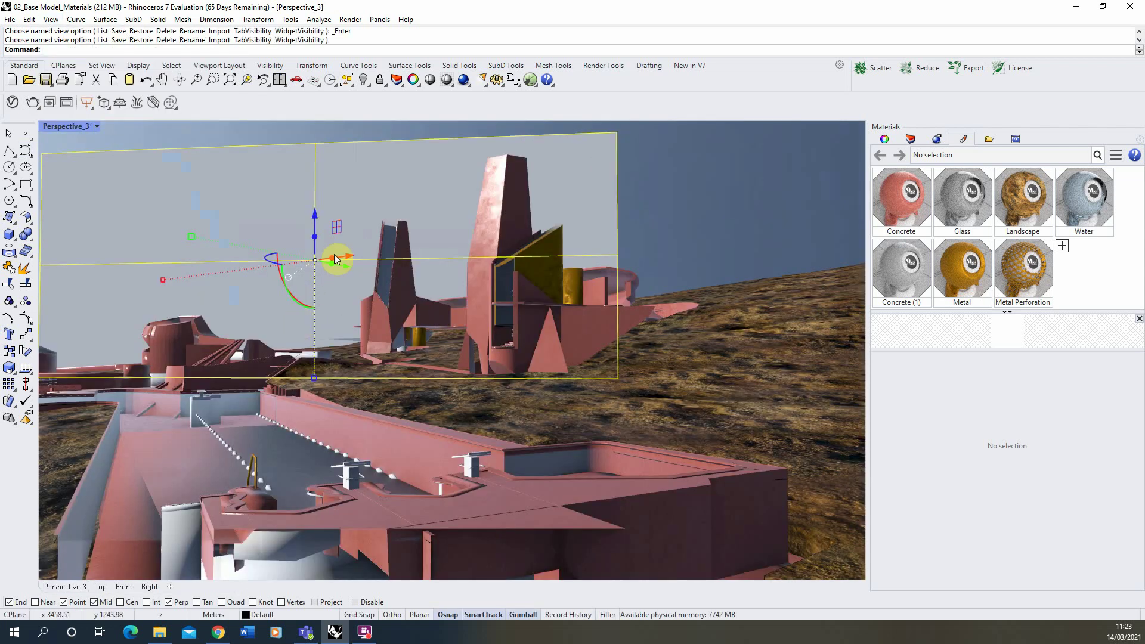
pyautogui.moveTo(341, 257); pyautogui.dragTo(332, 190)
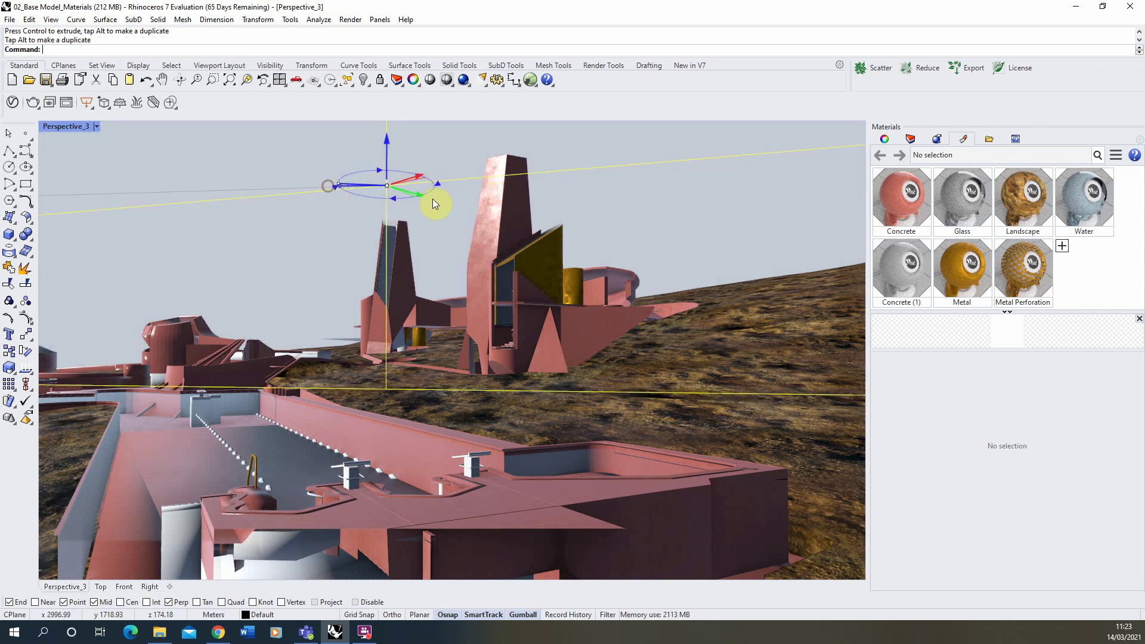
pyautogui.moveTo(435, 200); pyautogui.dragTo(374, 183)
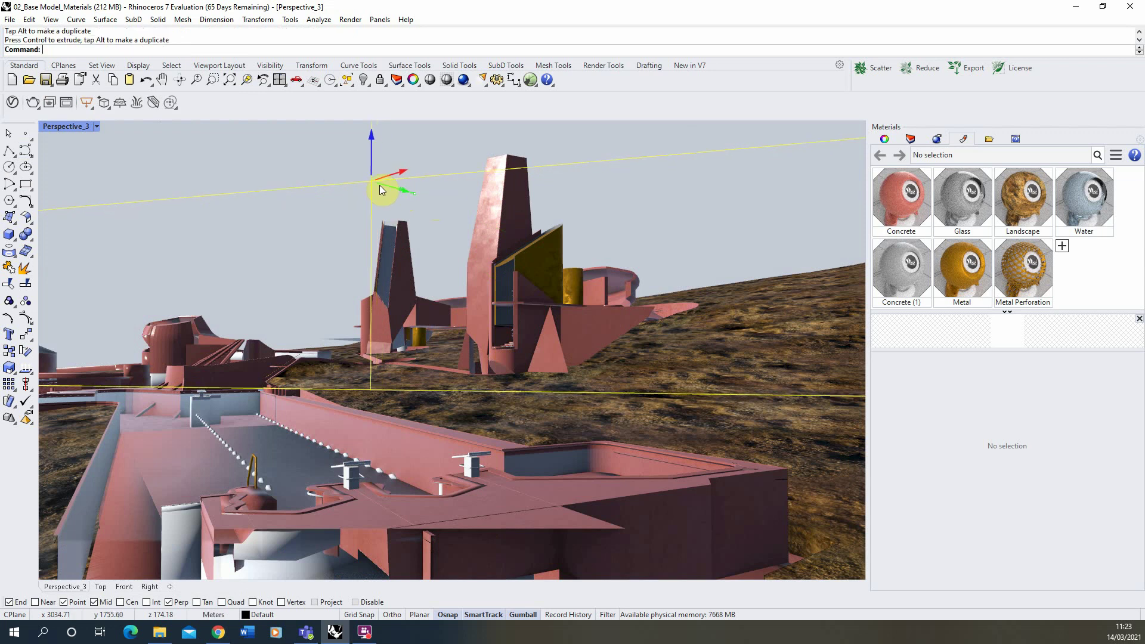
# Step: Create a Physically Based material with its base colour sampled from the fog render's blue-grey sky
pyautogui.click(1062, 245)
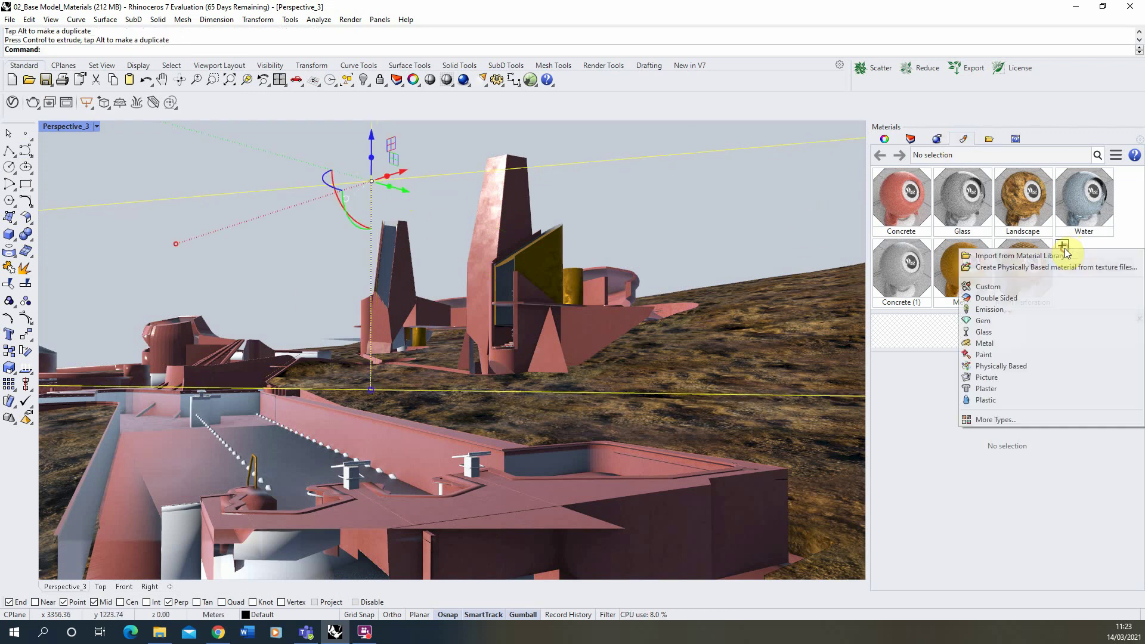
pyautogui.click(1007, 366)
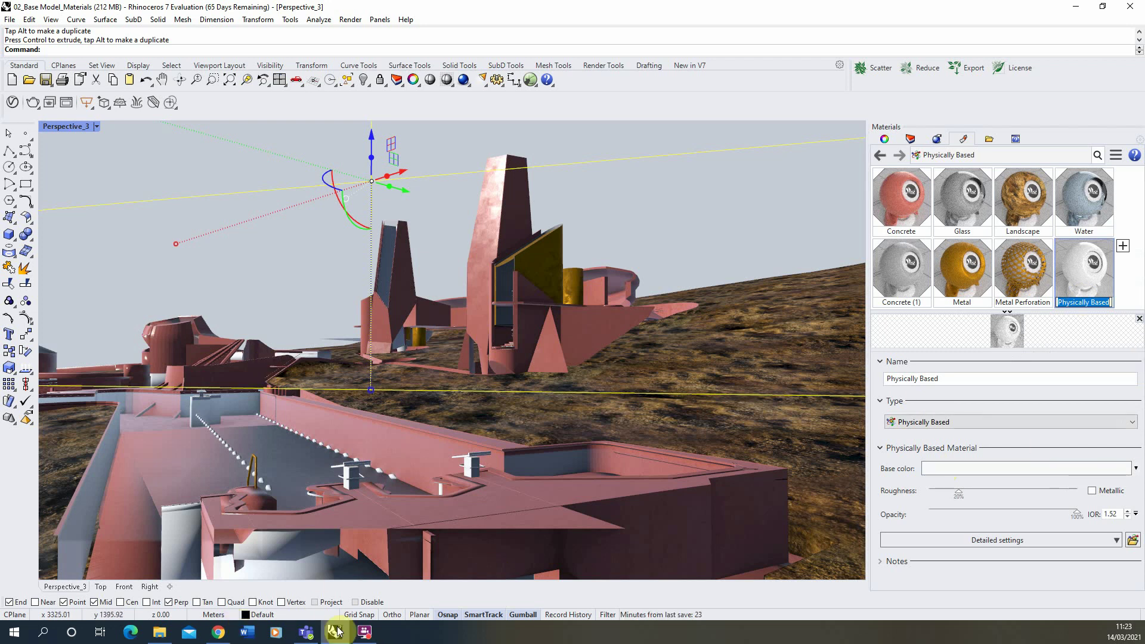
pyautogui.moveTo(339, 641)
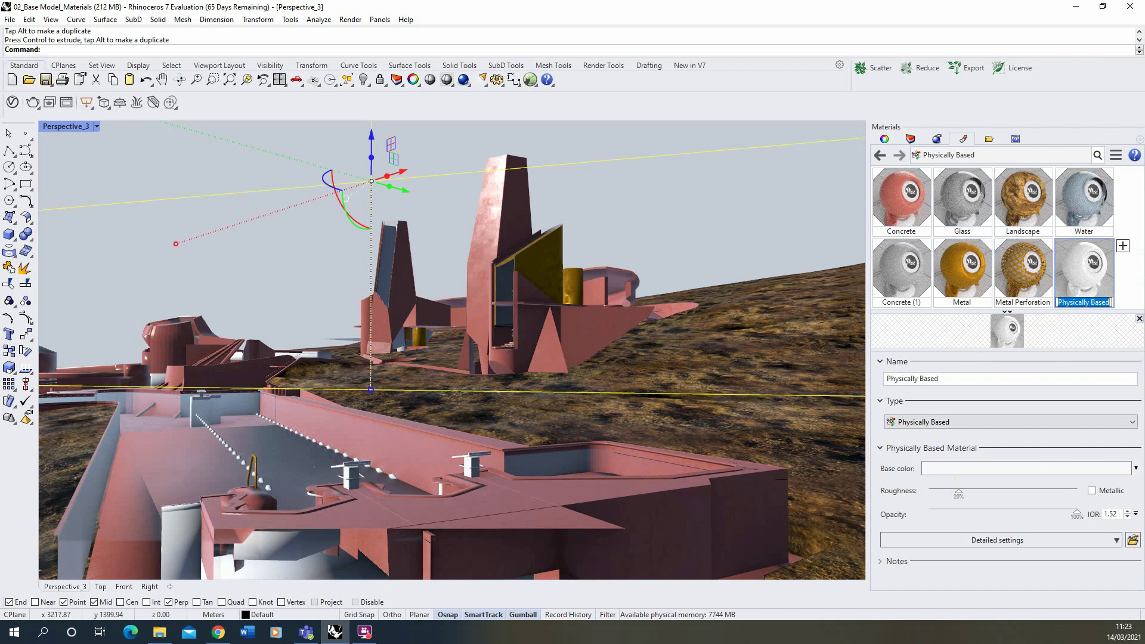
pyautogui.hotkey('alt', 'Tab')
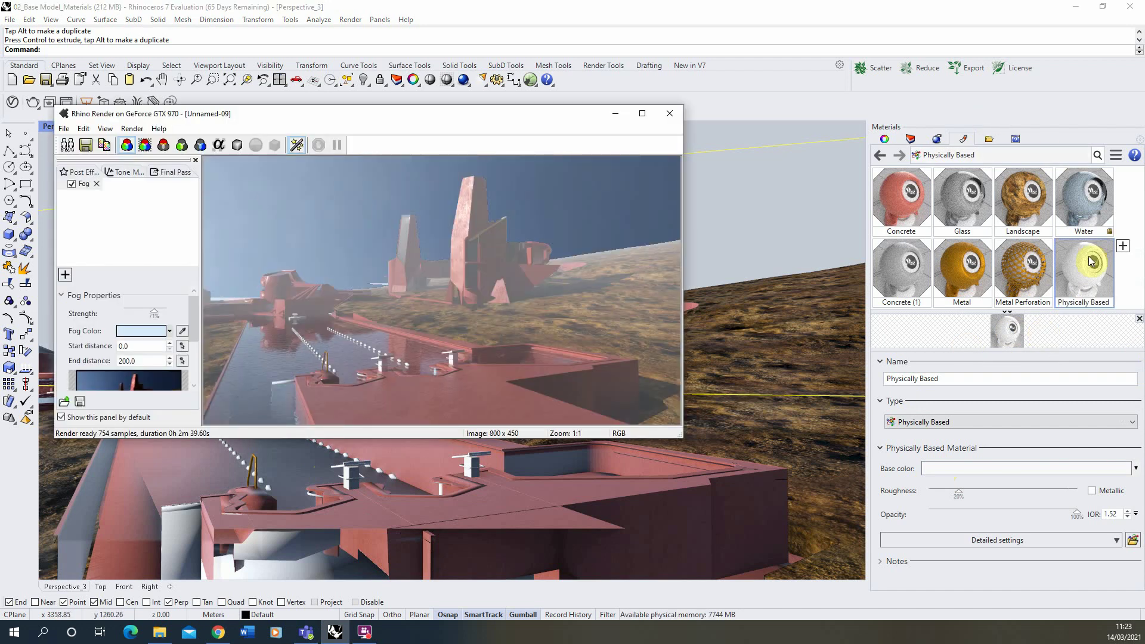
pyautogui.click(1003, 469)
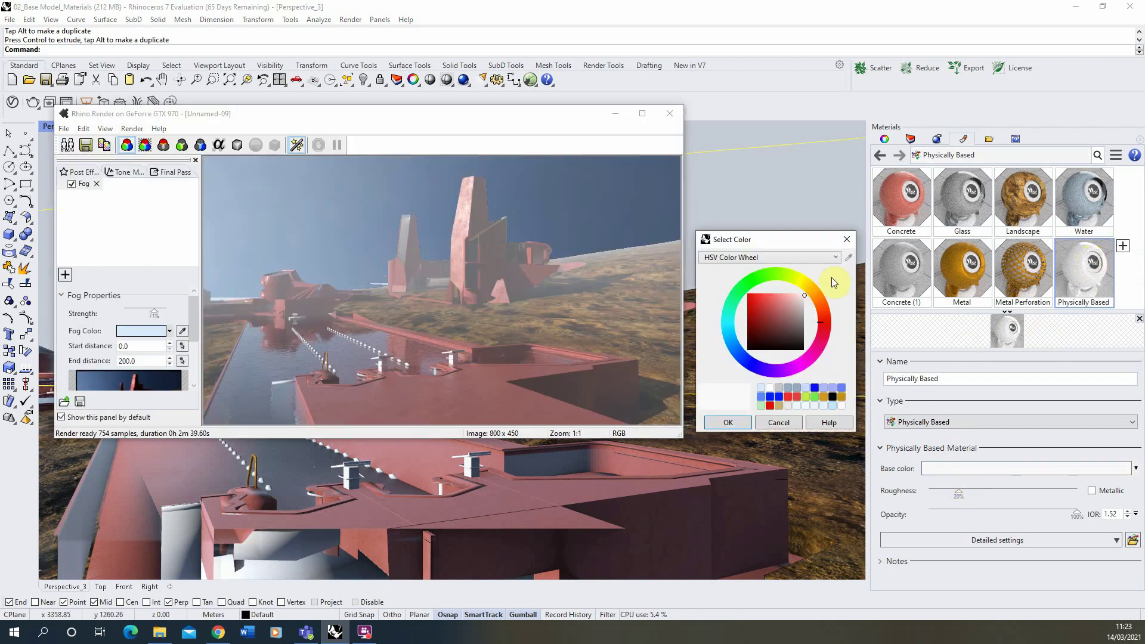
pyautogui.click(850, 262)
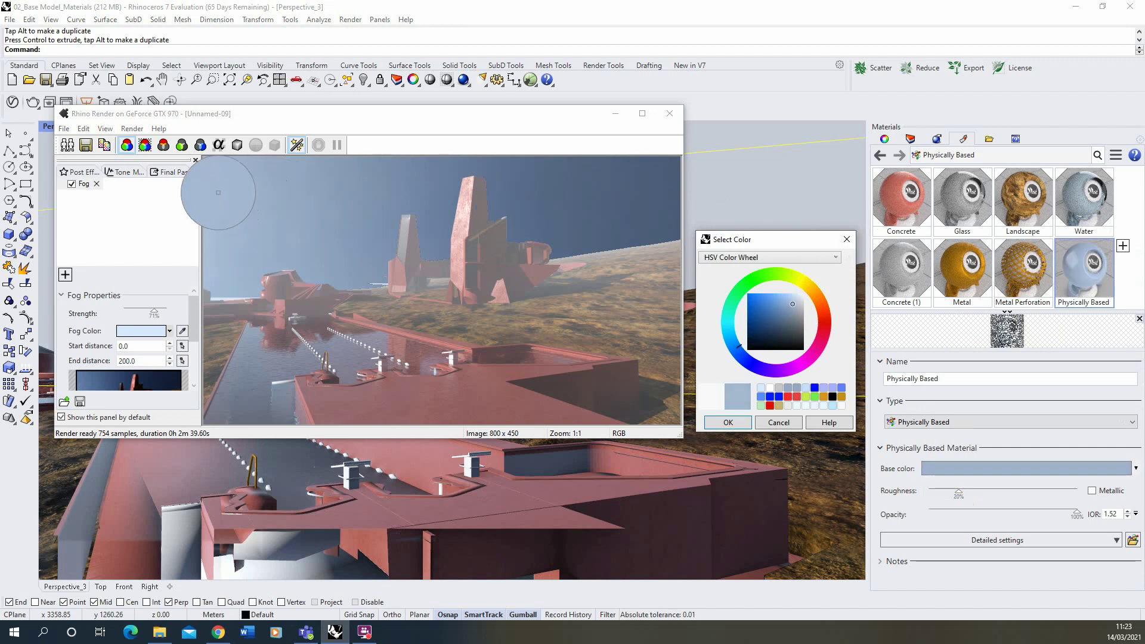
pyautogui.click(330, 194)
pyautogui.click(738, 424)
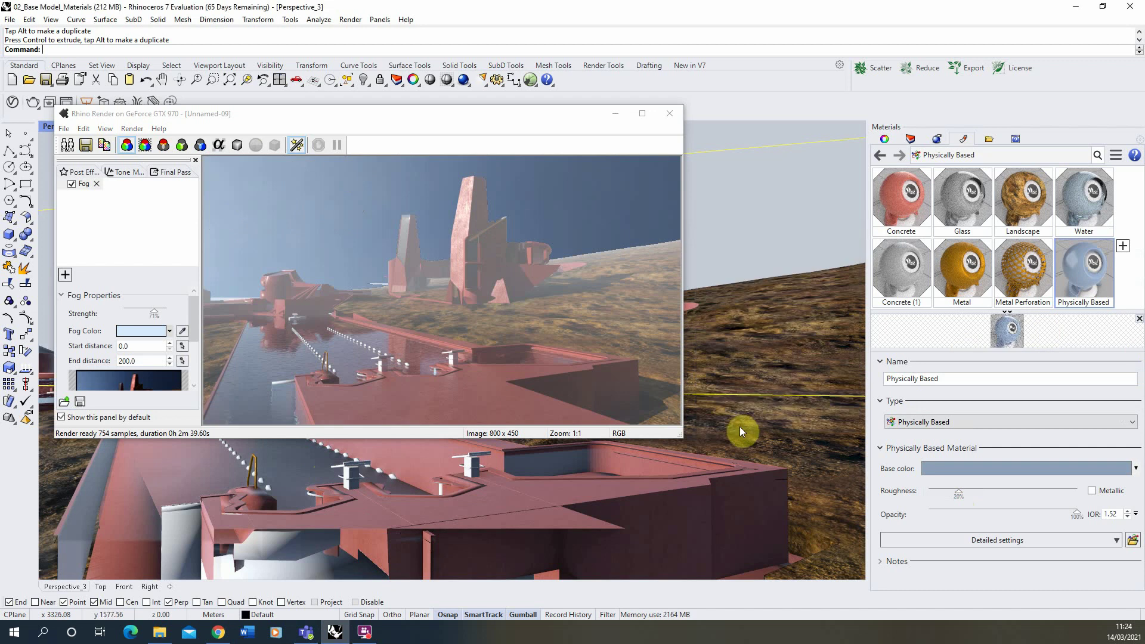
# Step: Assign the pale blue Physically Based material to the backdrop plane
pyautogui.rightClick(1079, 266)
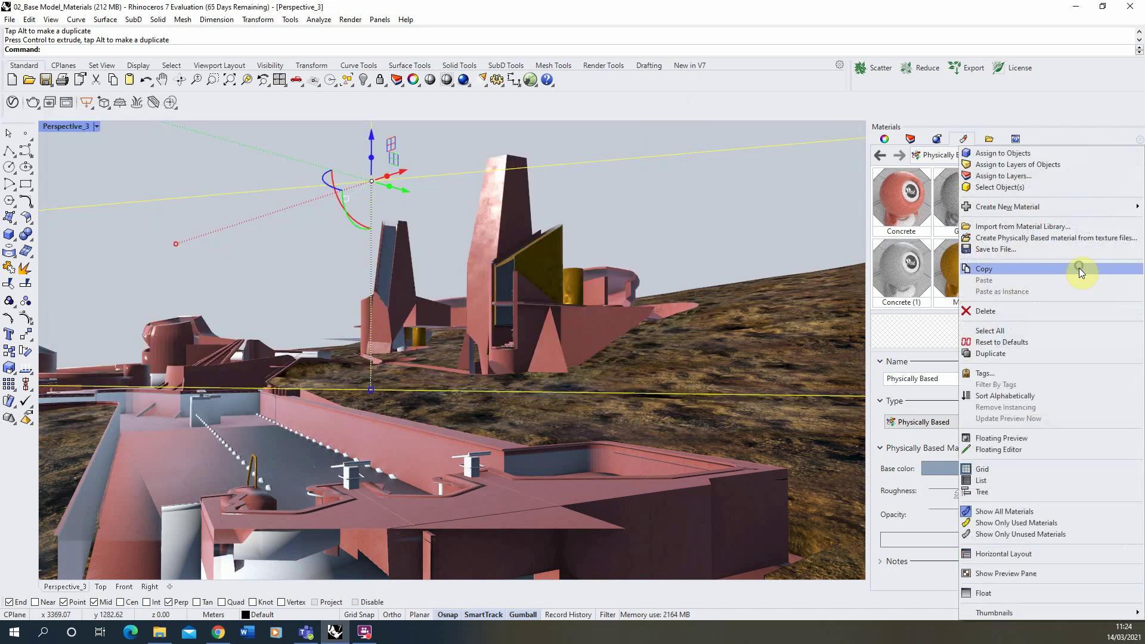
pyautogui.click(671, 154)
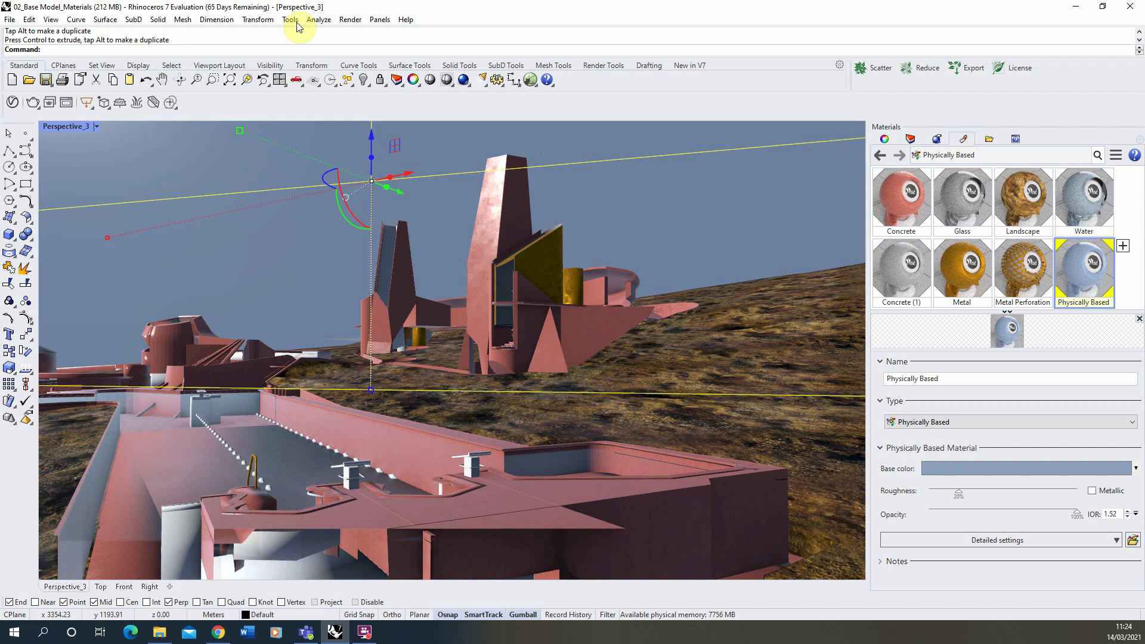
# Step: Start a Render Preview of the scene and move the render window up and right
pyautogui.click(351, 22)
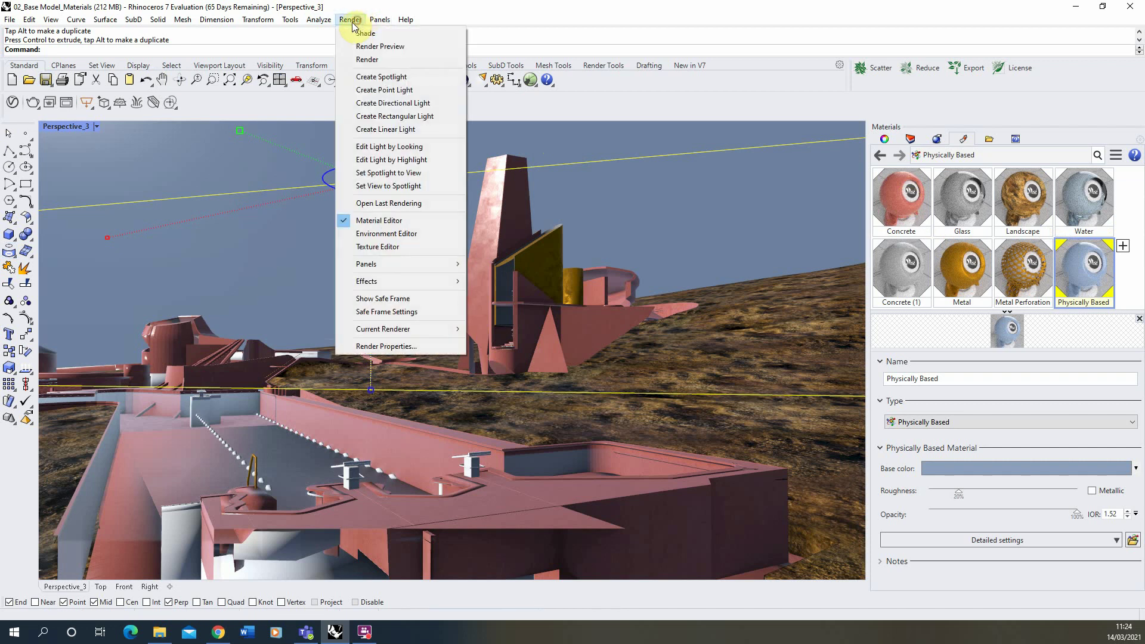
pyautogui.click(382, 46)
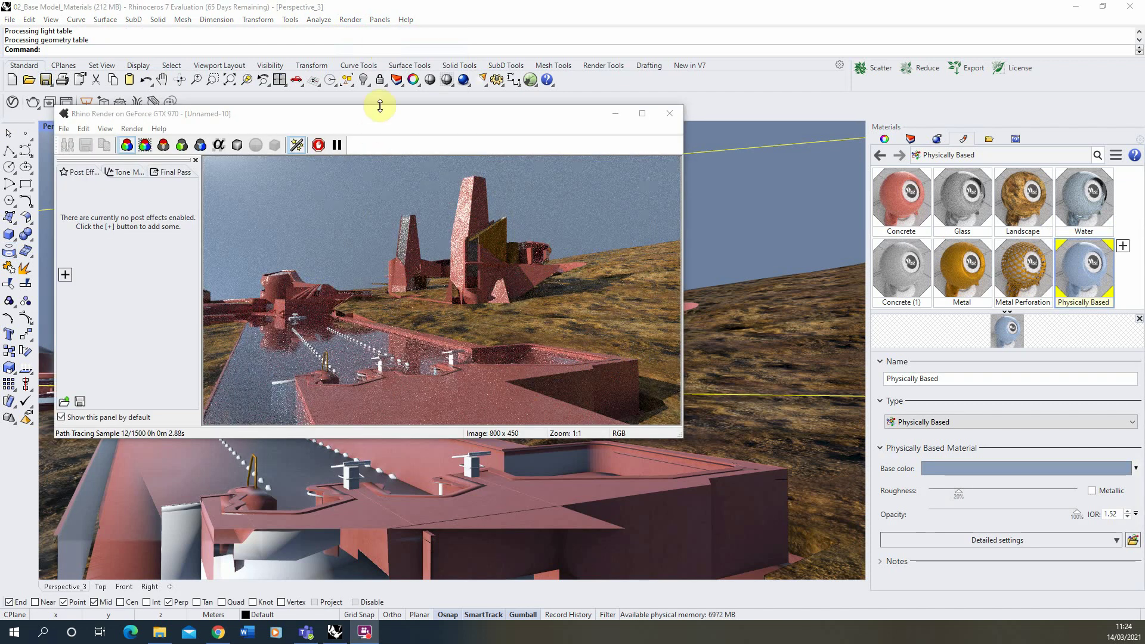
pyautogui.moveTo(393, 120); pyautogui.dragTo(526, 96)
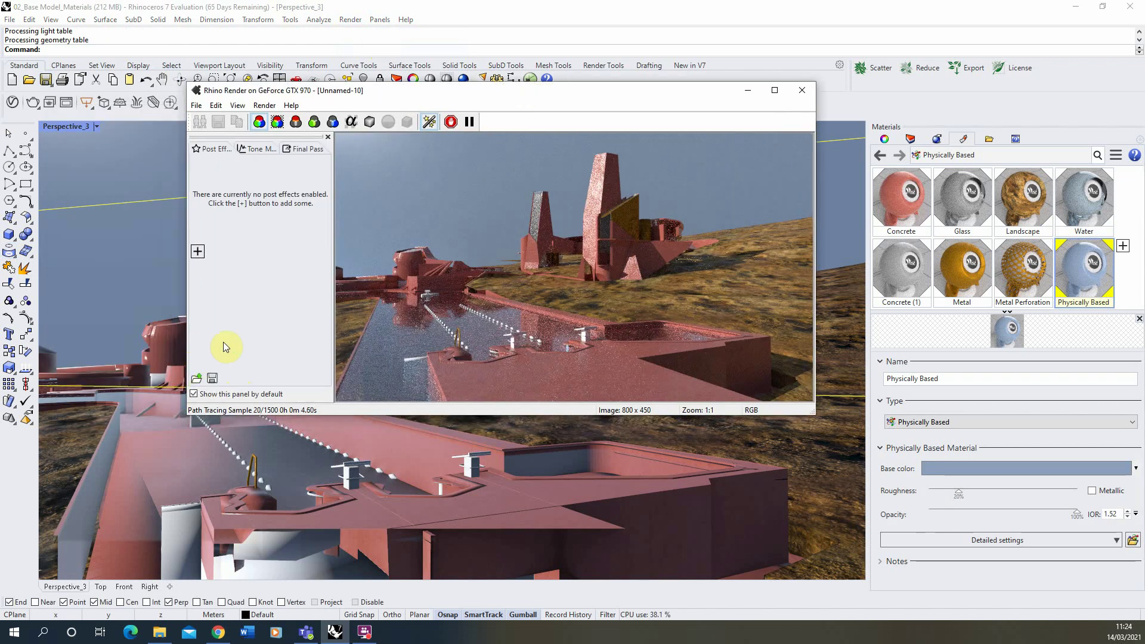
# Step: Add a Fog post effect to the preview with end distance 300
pyautogui.click(198, 251)
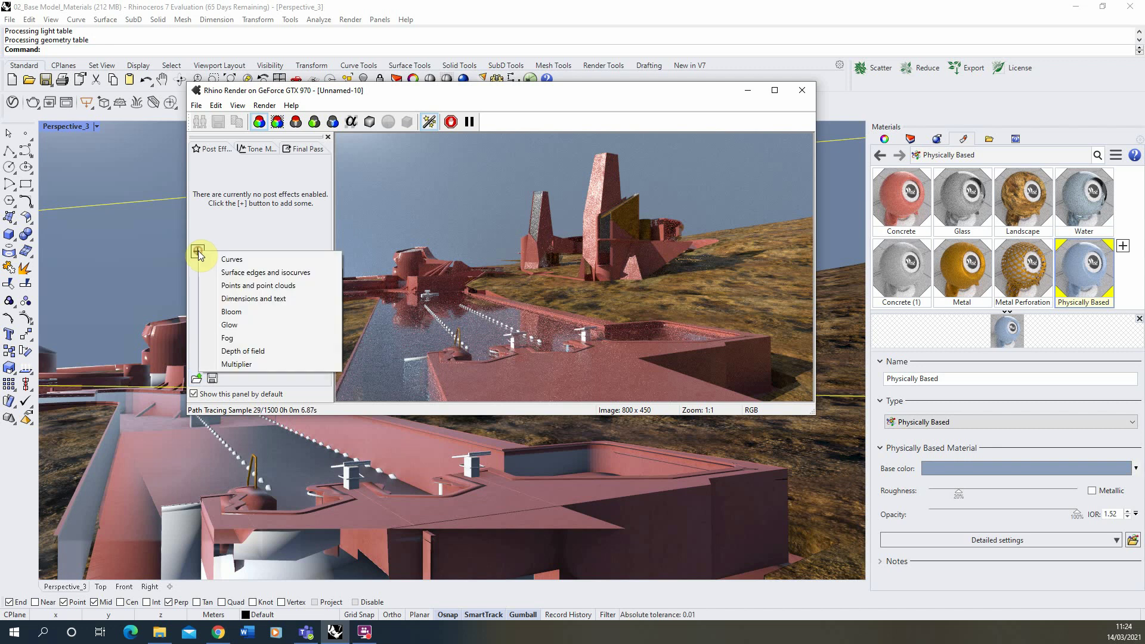
pyautogui.click(227, 338)
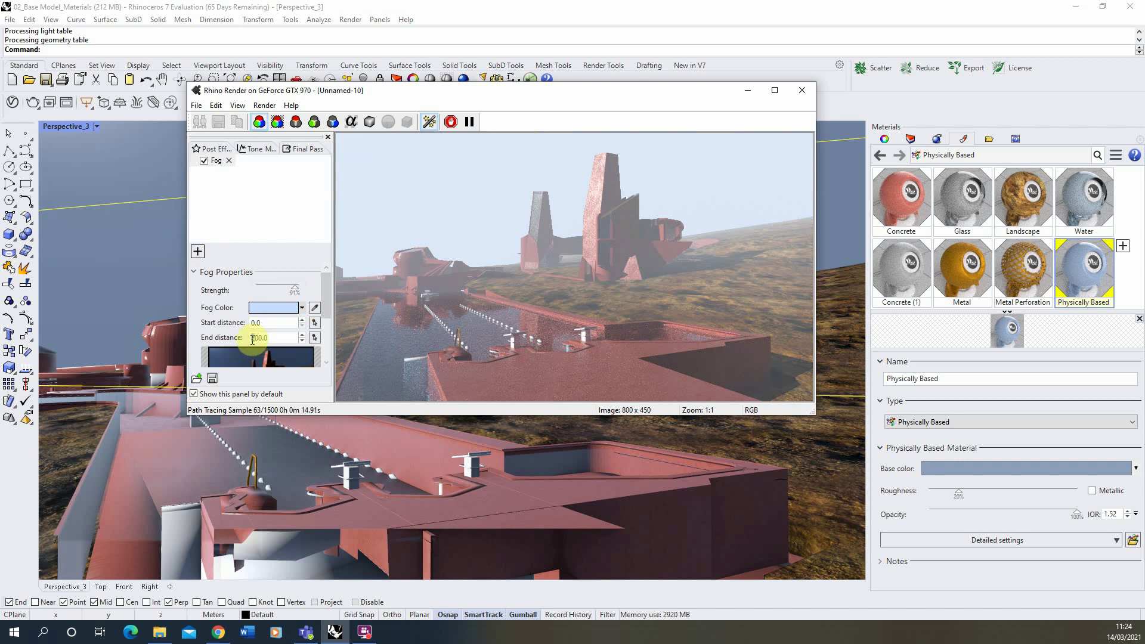
pyautogui.click(253, 338)
pyautogui.write('3')
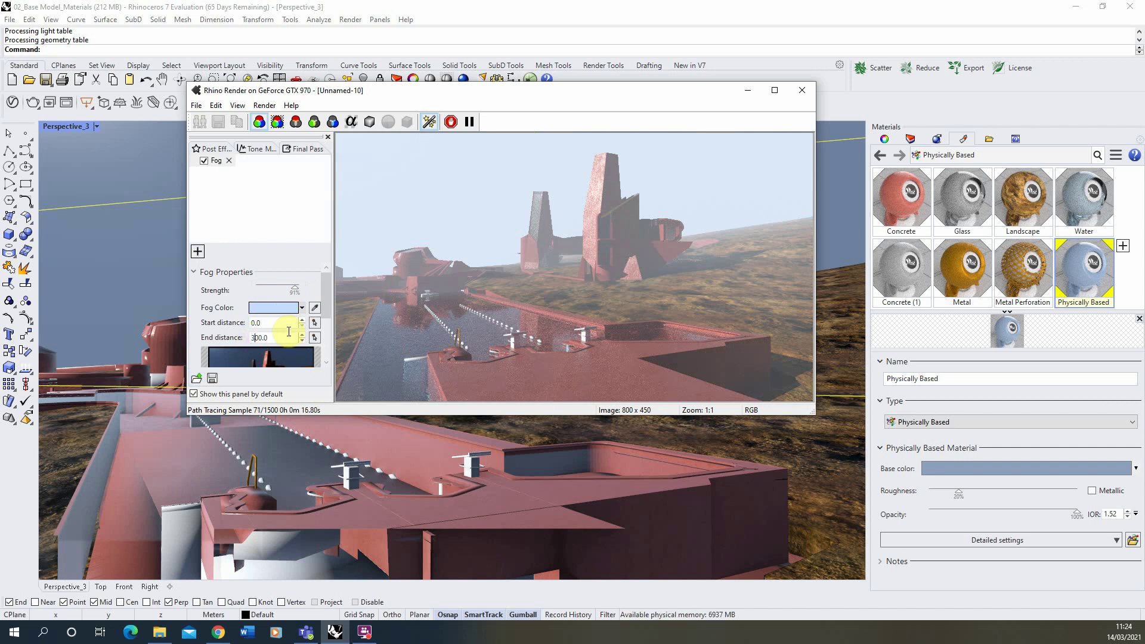
pyautogui.click(276, 323)
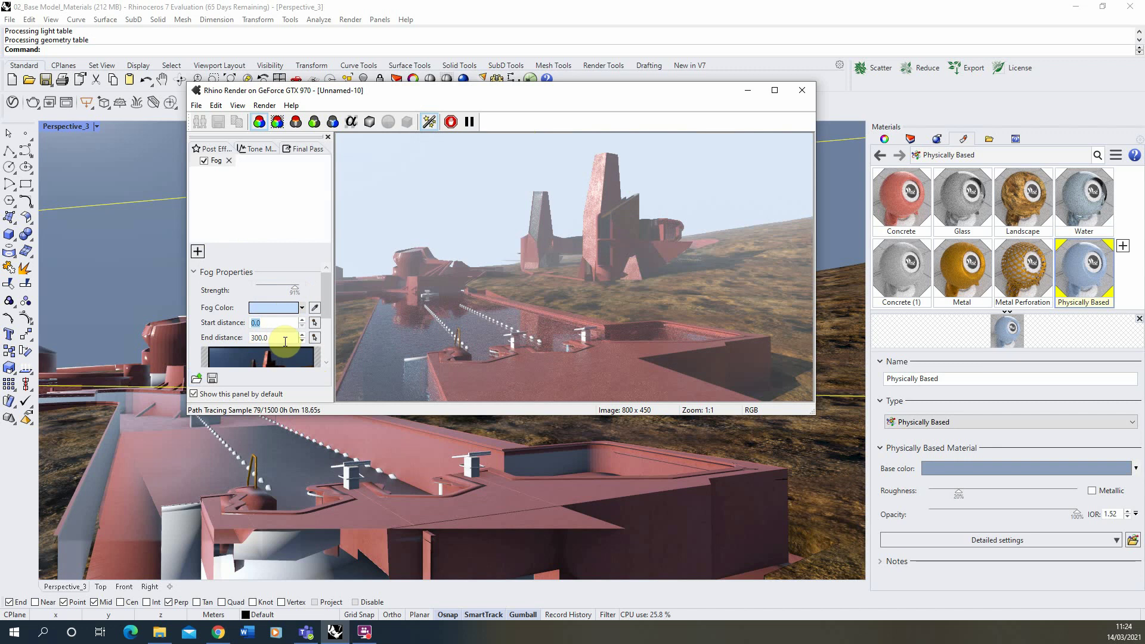
pyautogui.scroll(-2, 323, 309)
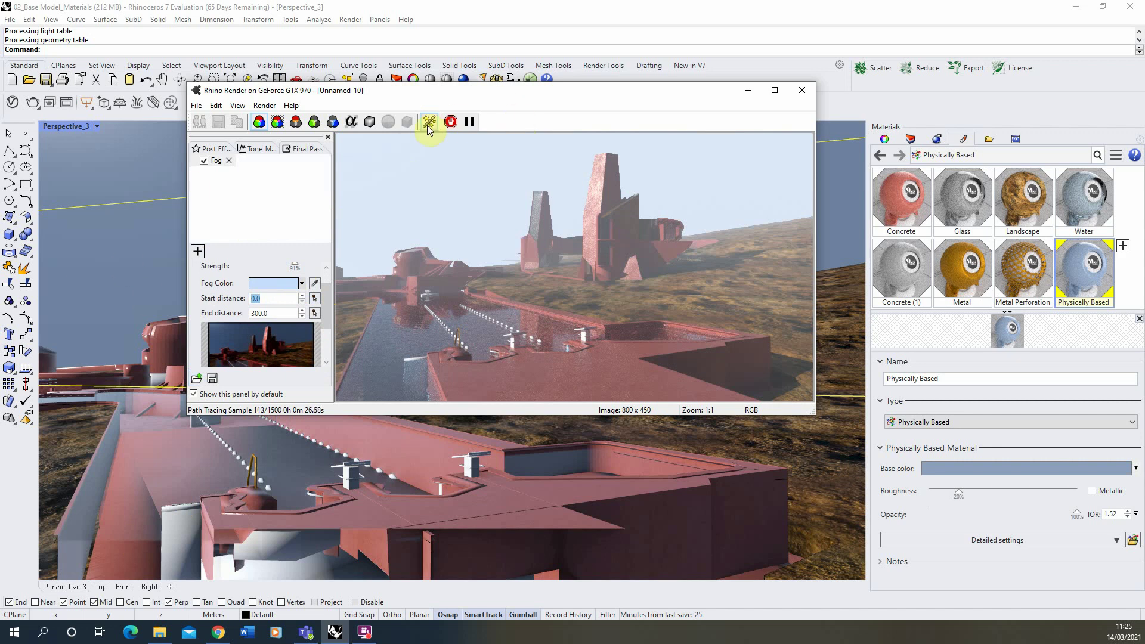
# Step: Stop the Unnamed-10 render at 123 samples and place it beside the 754-sample Unnamed-09 fog render
pyautogui.moveTo(457, 93); pyautogui.dragTo(533, 114)
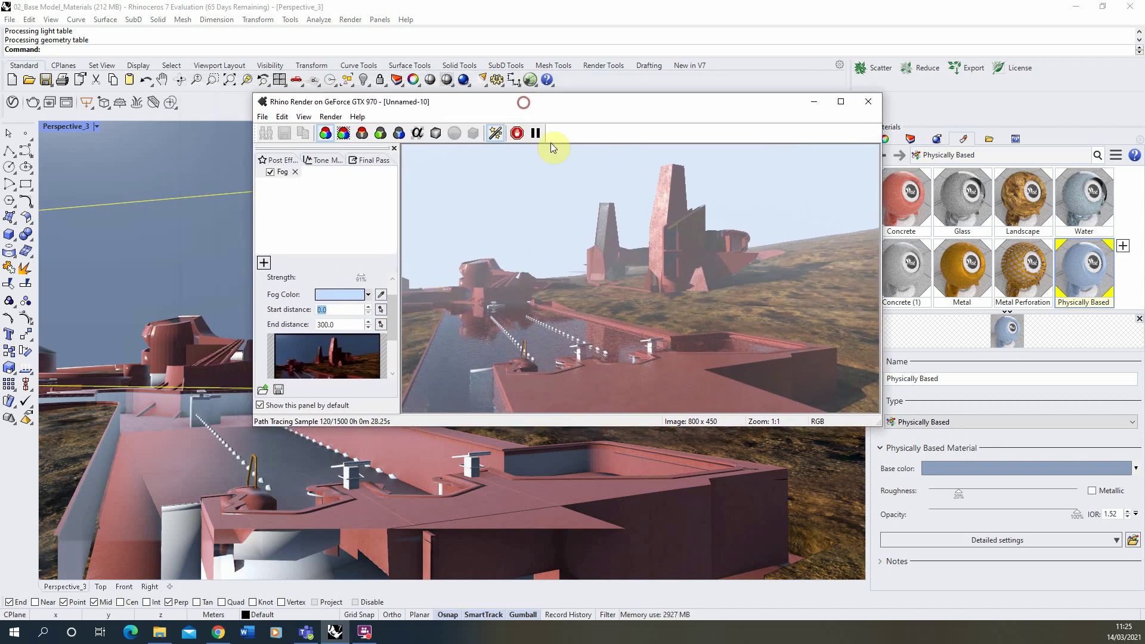
pyautogui.click(518, 133)
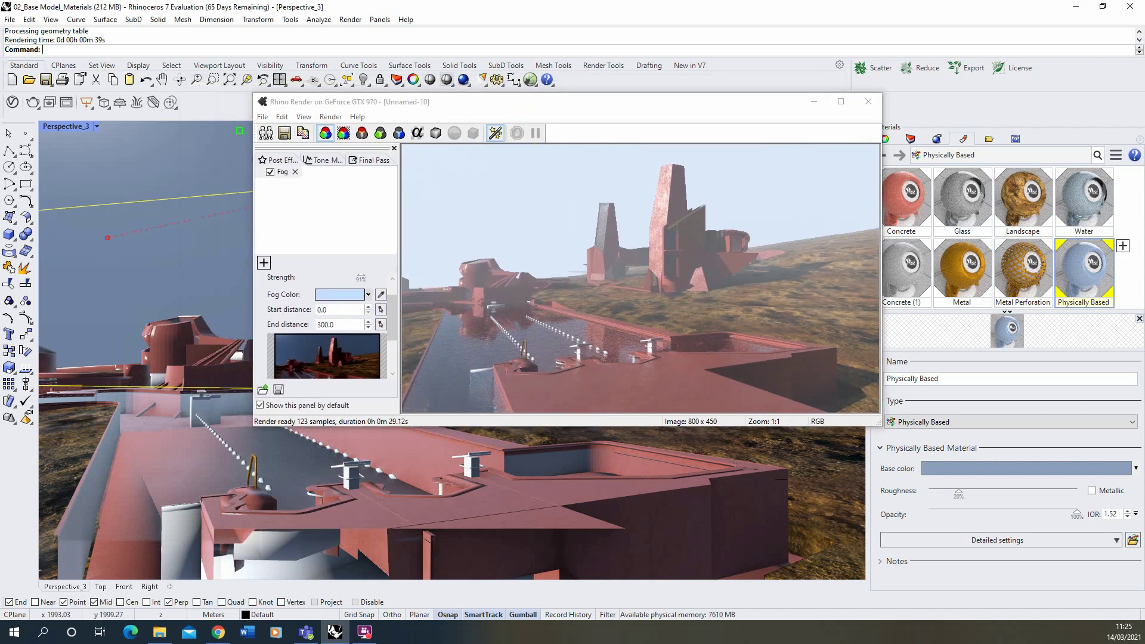
pyautogui.hotkey('alt', 'Tab')
pyautogui.moveTo(772, 105); pyautogui.dragTo(1028, 108)
pyautogui.moveTo(429, 123); pyautogui.dragTo(353, 113)
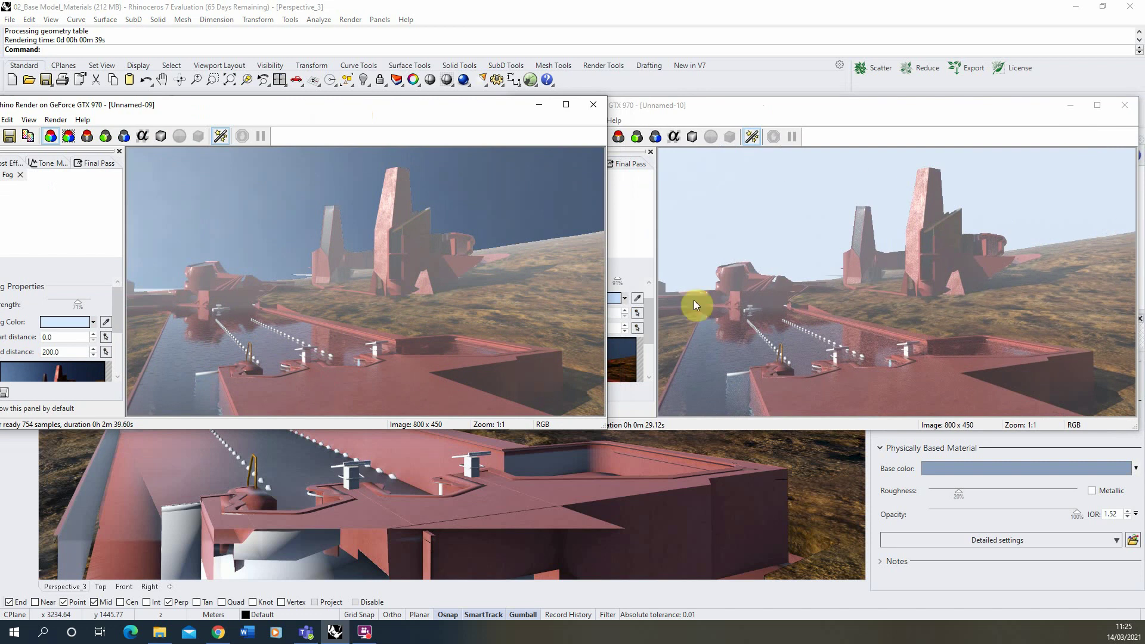
pyautogui.moveTo(471, 113); pyautogui.dragTo(540, 110)
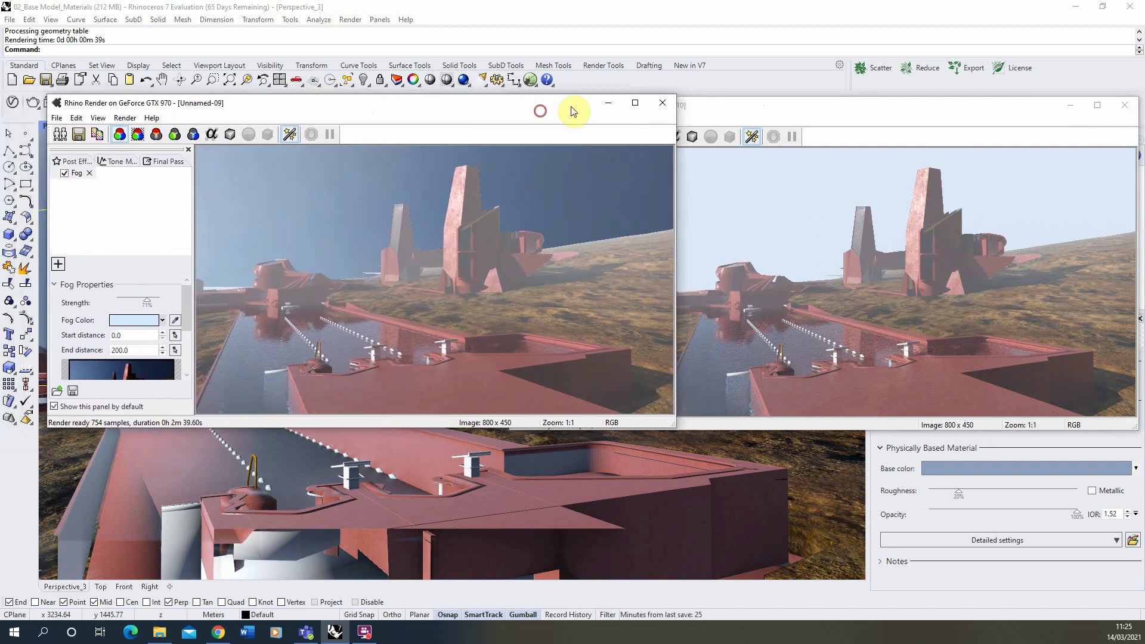
pyautogui.moveTo(805, 107); pyautogui.dragTo(733, 110)
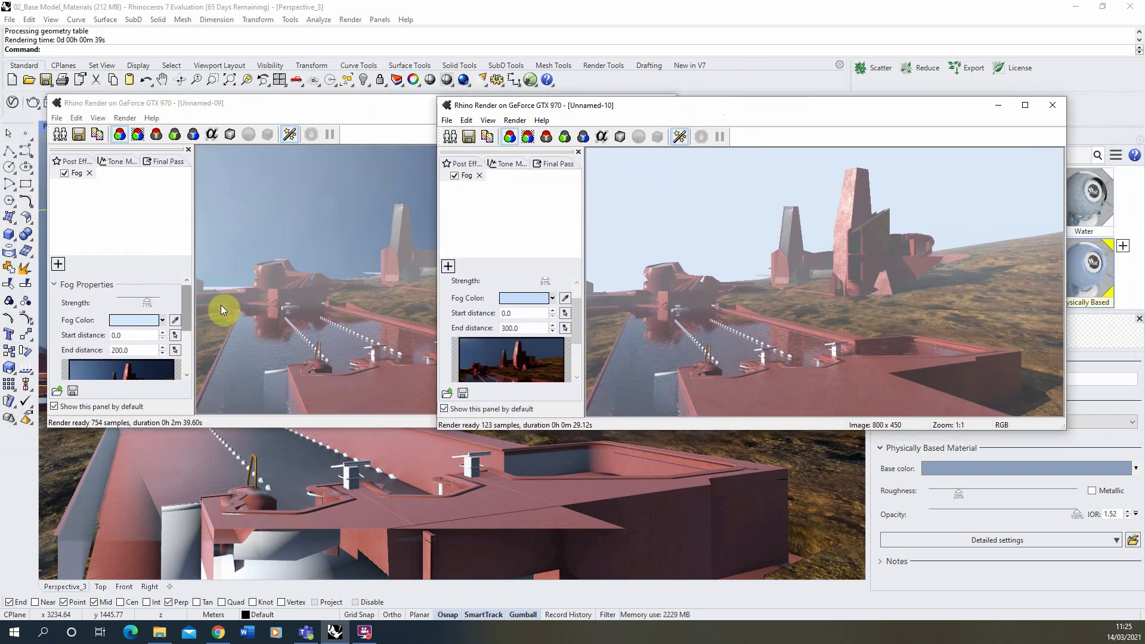